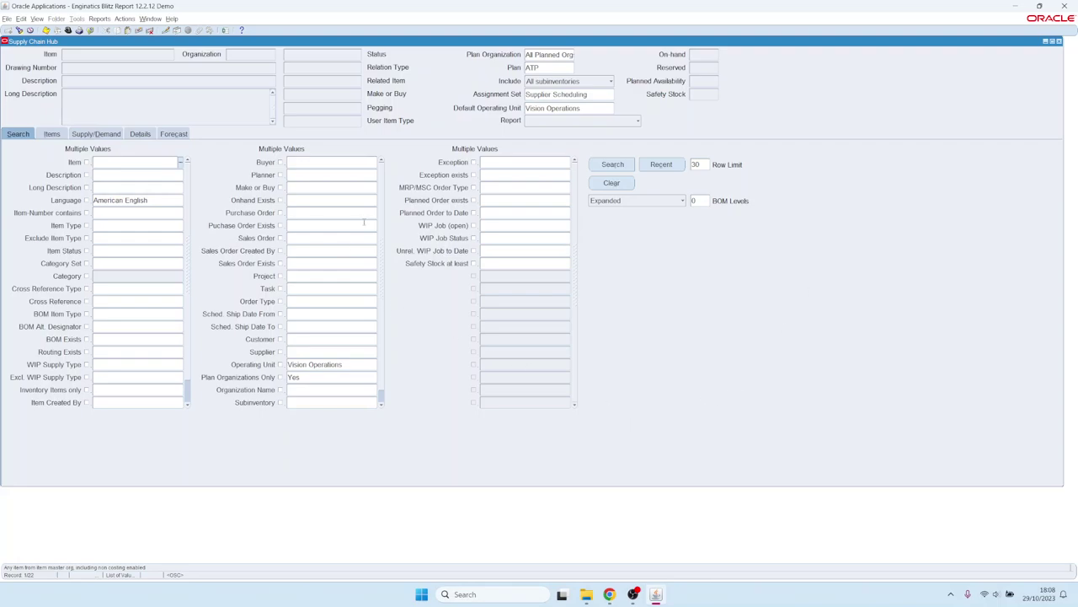
Search for items with the Past due orders exception and expand the resulting item list to 3 BOM levels
{"action": "left_click", "coordinate": [529, 163]}
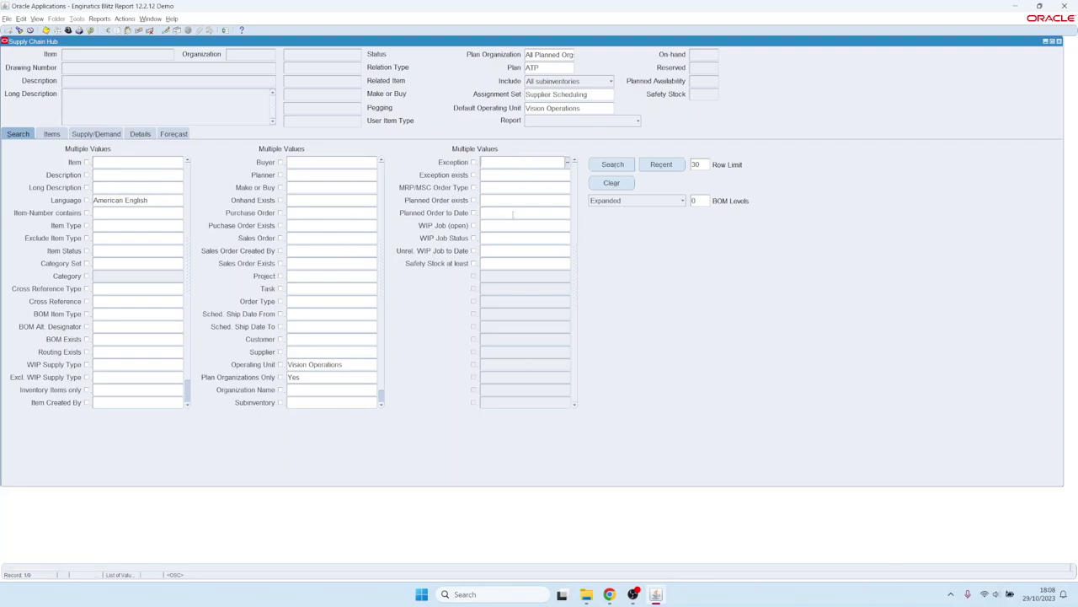
{"action": "double_click", "coordinate": [530, 163]}
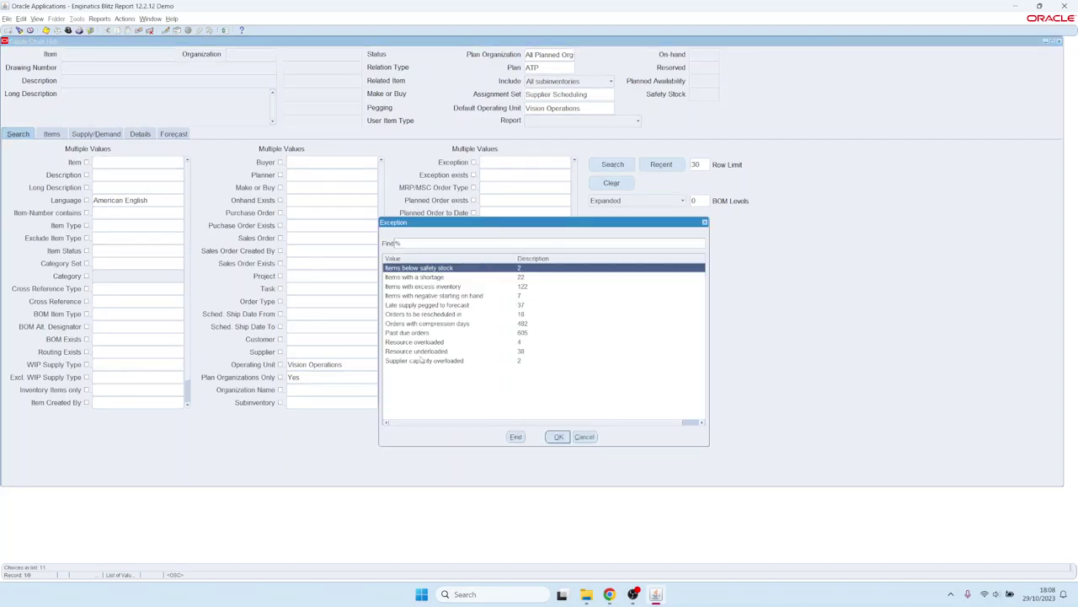
{"action": "double_click", "coordinate": [413, 334]}
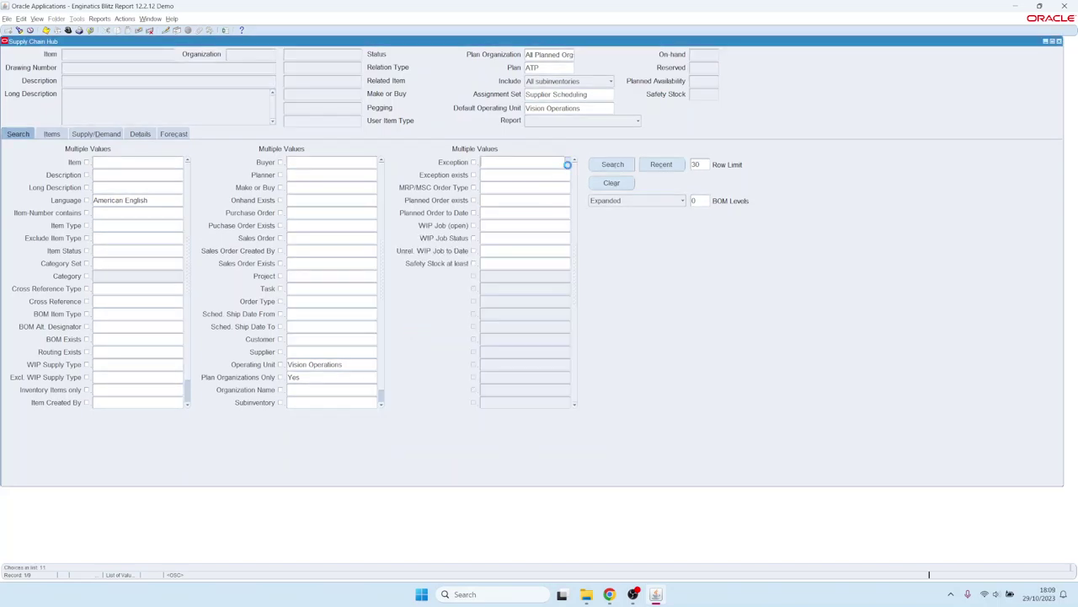
{"action": "left_click", "coordinate": [614, 164]}
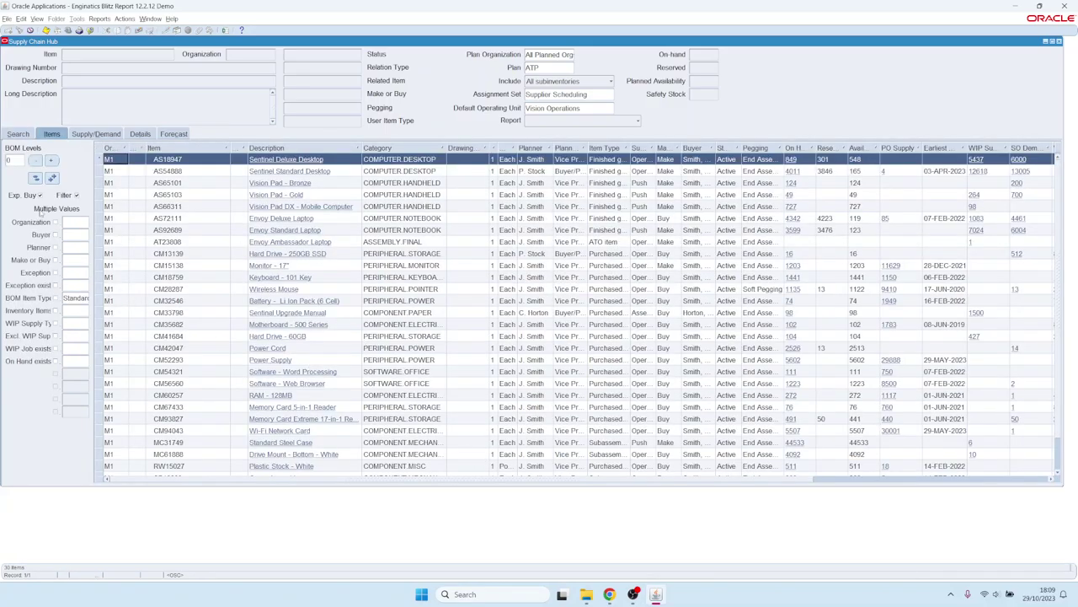
{"action": "left_click", "coordinate": [51, 160]}
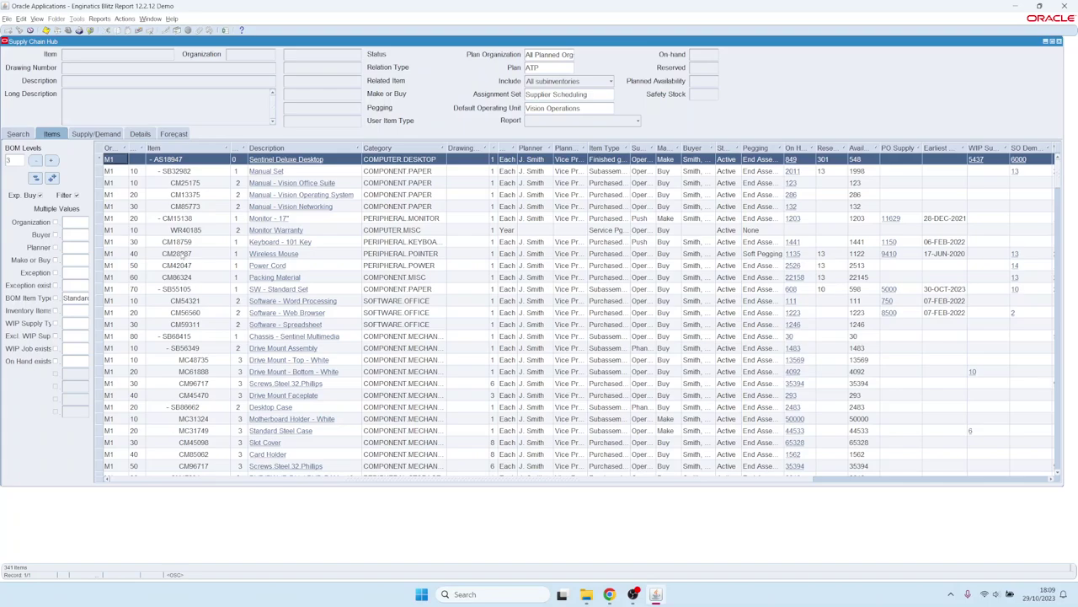
View the bill of material for the Manual Set item SB32982, and close it again
{"action": "left_click", "coordinate": [184, 219]}
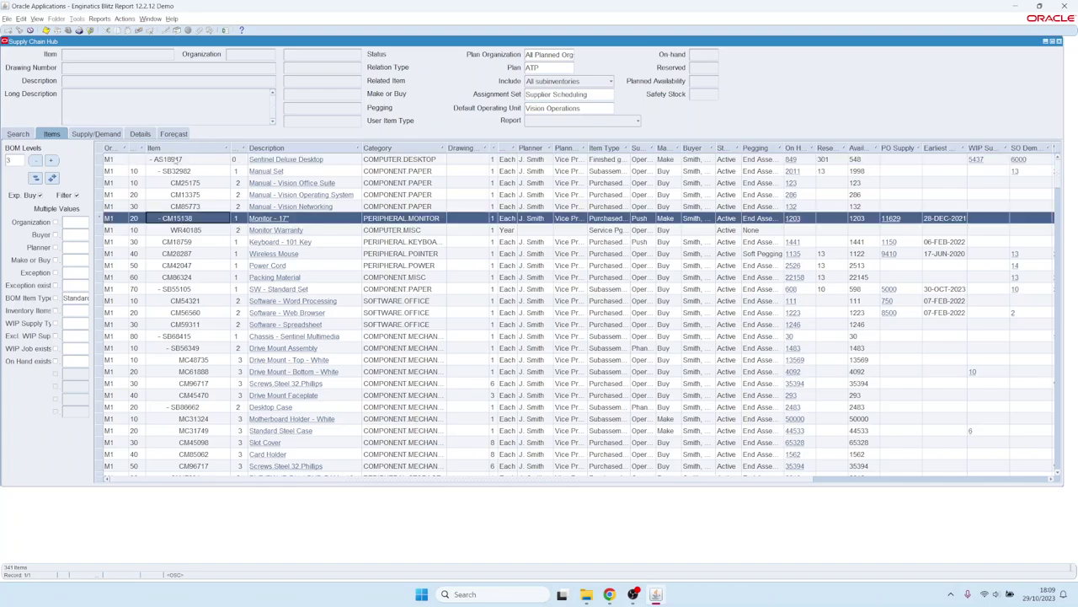
{"action": "right_click", "coordinate": [176, 171]}
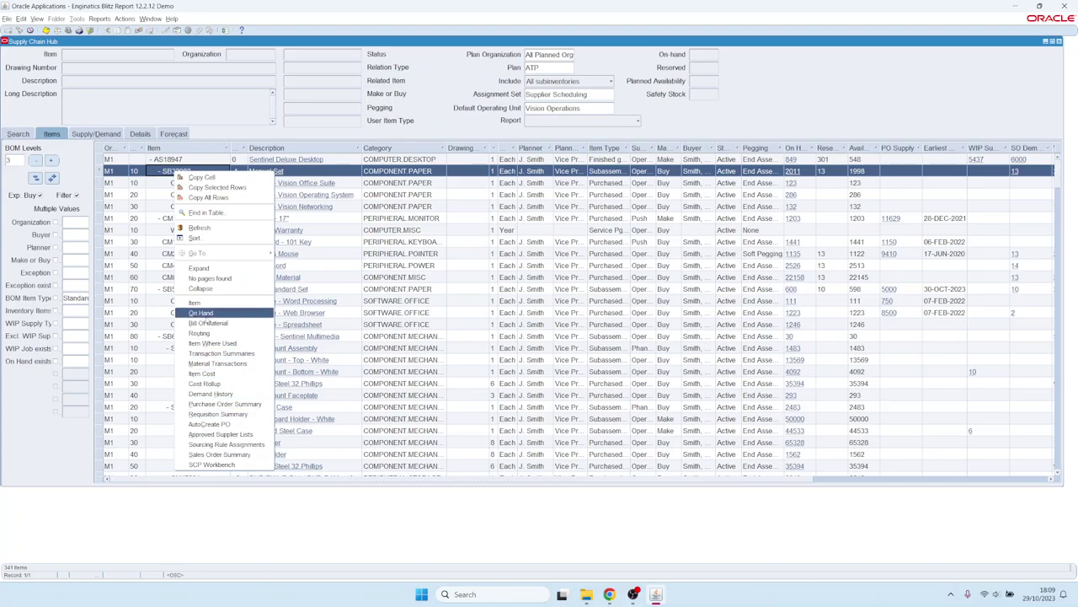
{"action": "left_click", "coordinate": [206, 322]}
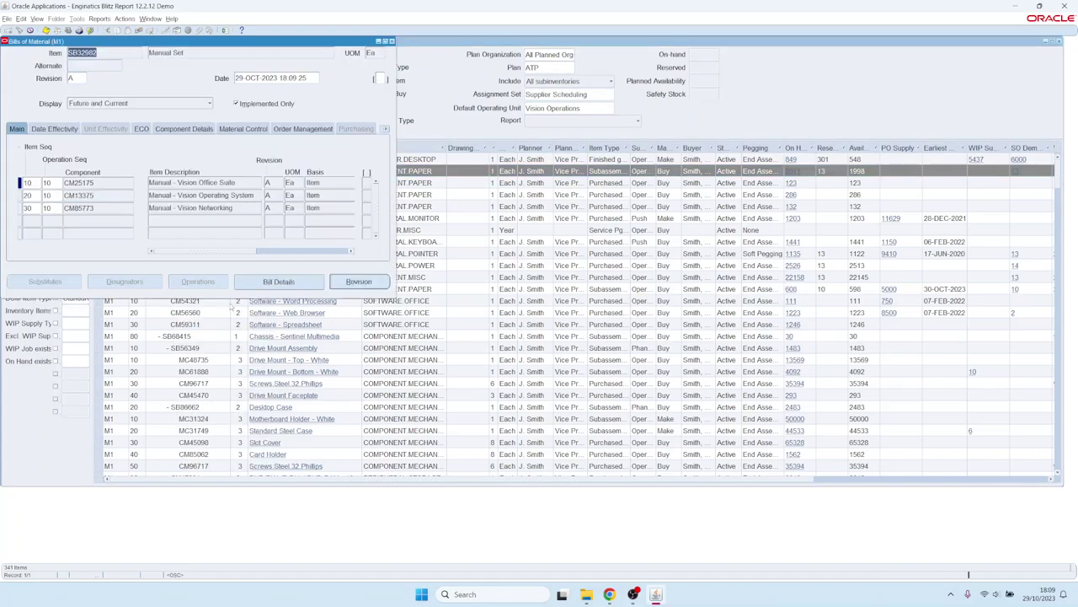
{"action": "left_click", "coordinate": [392, 41]}
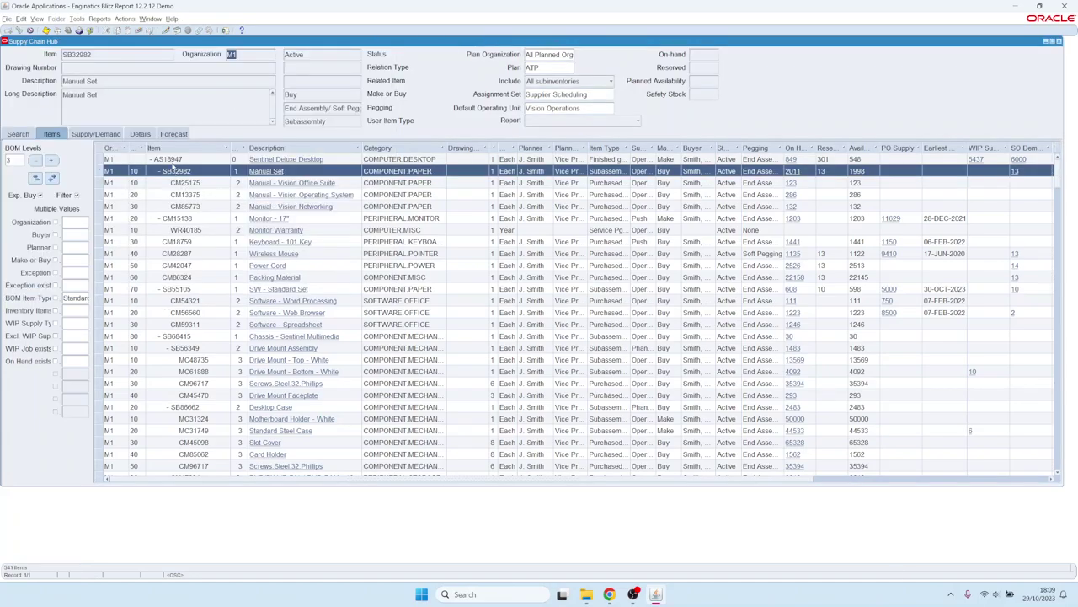
View the on-hand quantities of AS18947 with the Material Workbench widened to show more columns, and close it
{"action": "right_click", "coordinate": [171, 162]}
{"action": "left_click", "coordinate": [199, 304]}
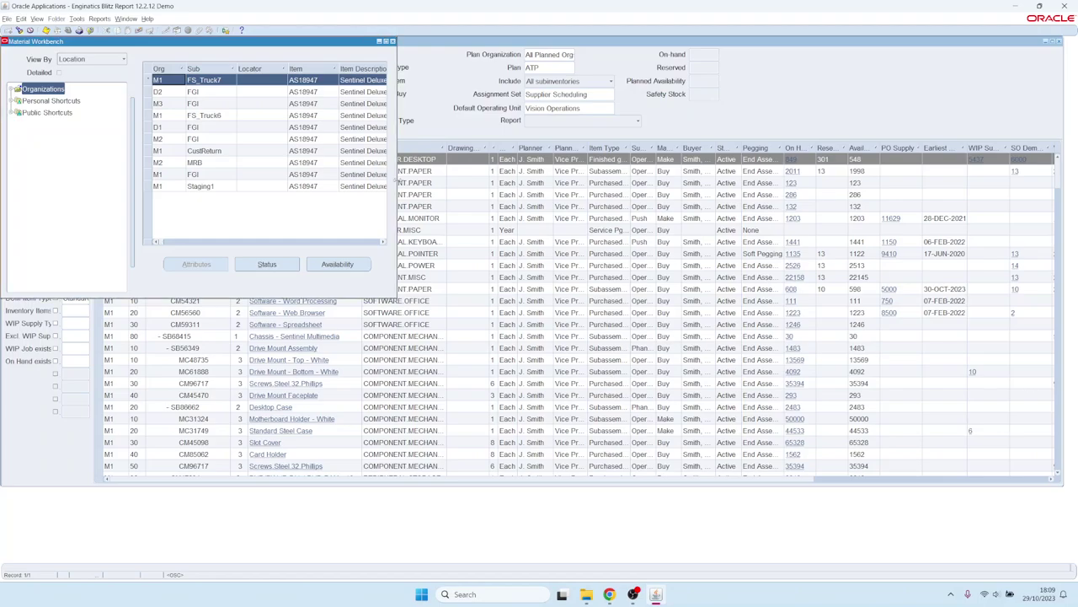
{"action": "left_click_drag", "start_coordinate": [397, 179], "coordinate": [860, 175]}
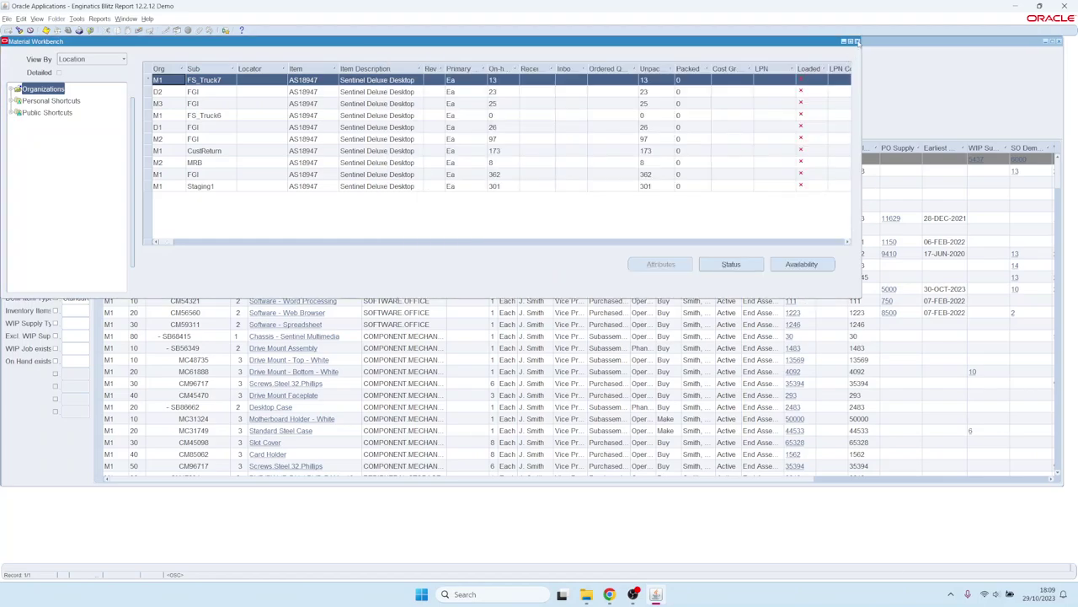
{"action": "left_click", "coordinate": [858, 41]}
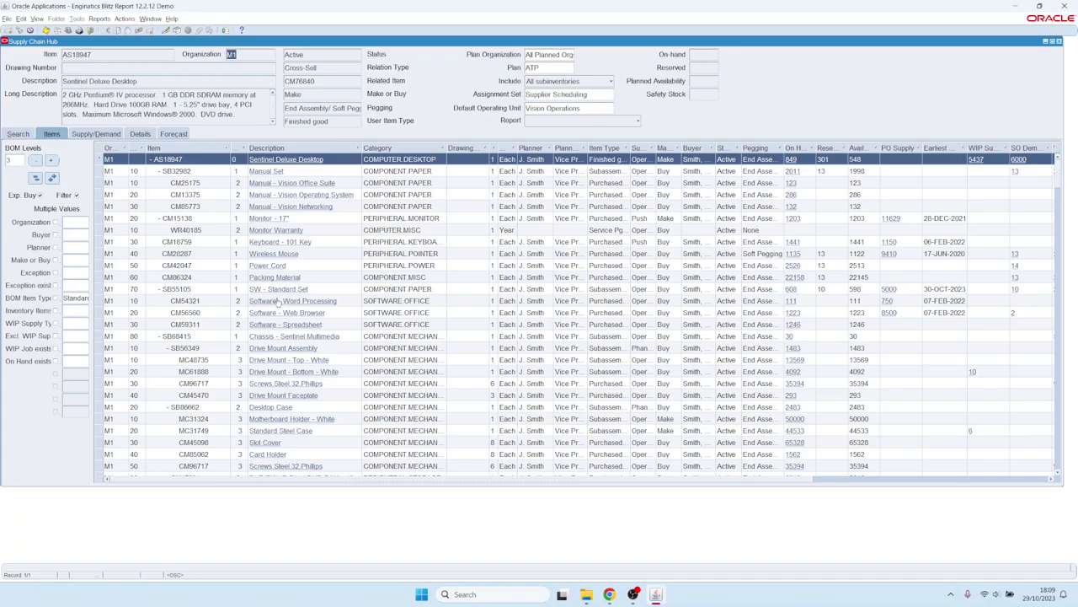
Run the MSC Horizontal Plan report for the item rows AS18947 through CM28287 plus CM86324 and SB55105
{"action": "left_click", "coordinate": [189, 279], "text": "shift"}
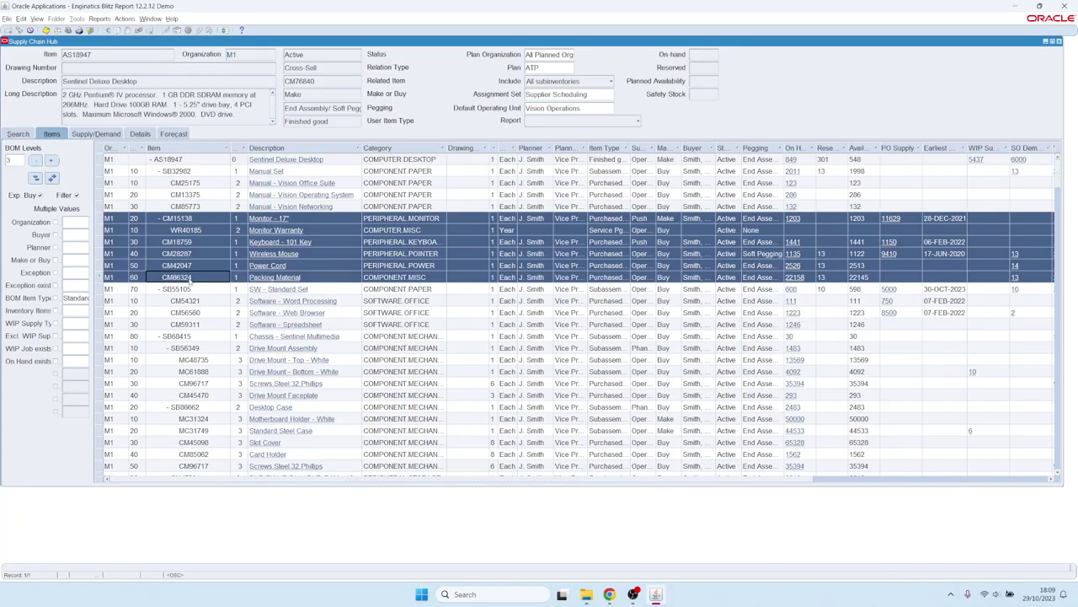
{"action": "left_click", "coordinate": [190, 160], "text": "shift"}
{"action": "left_click", "coordinate": [177, 253], "text": "shift"}
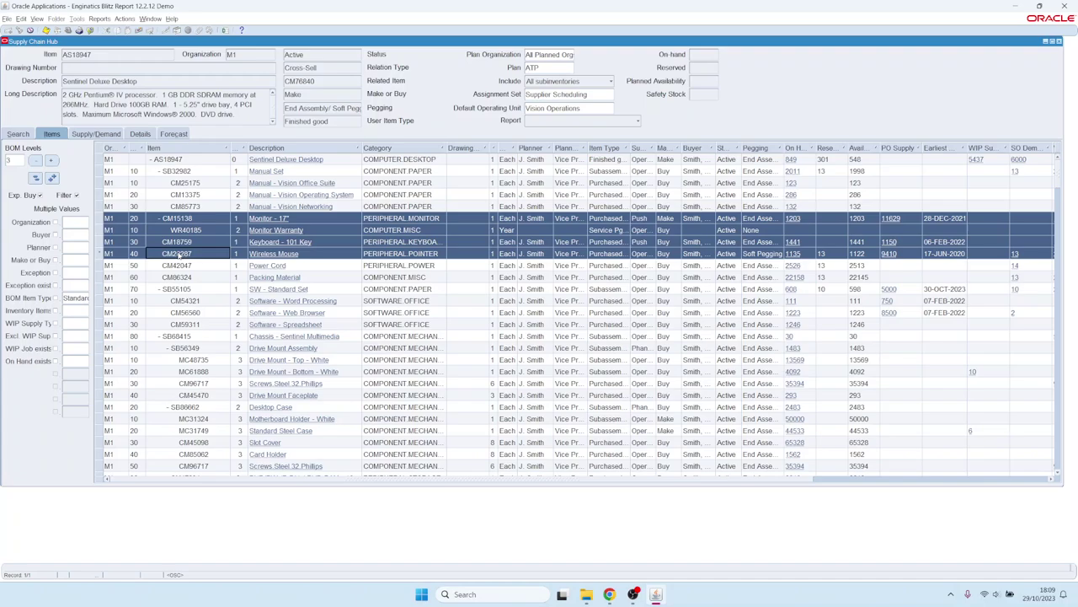
{"action": "left_click", "coordinate": [187, 159]}
{"action": "left_click", "coordinate": [185, 254], "text": "shift"}
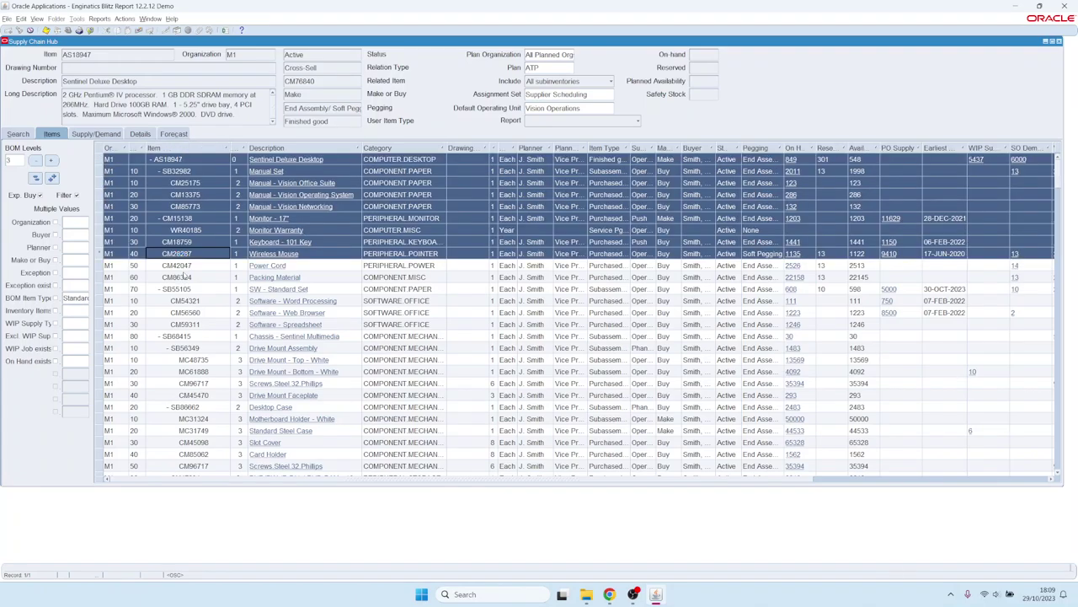
{"action": "left_click", "coordinate": [184, 289], "text": "ctrl"}
{"action": "left_click", "coordinate": [187, 278], "text": "ctrl"}
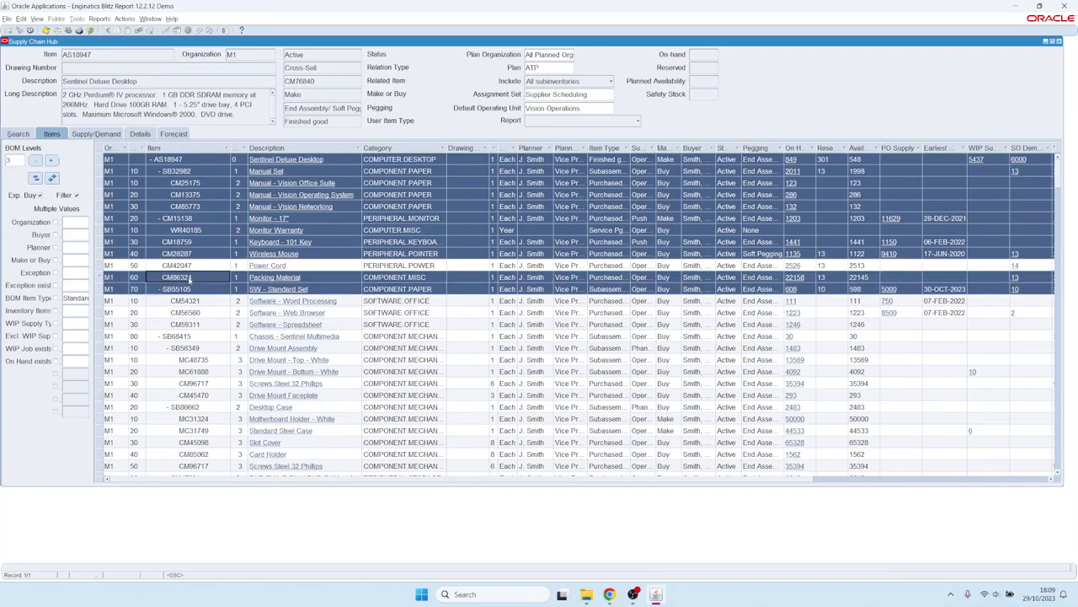
{"action": "left_click", "coordinate": [573, 123]}
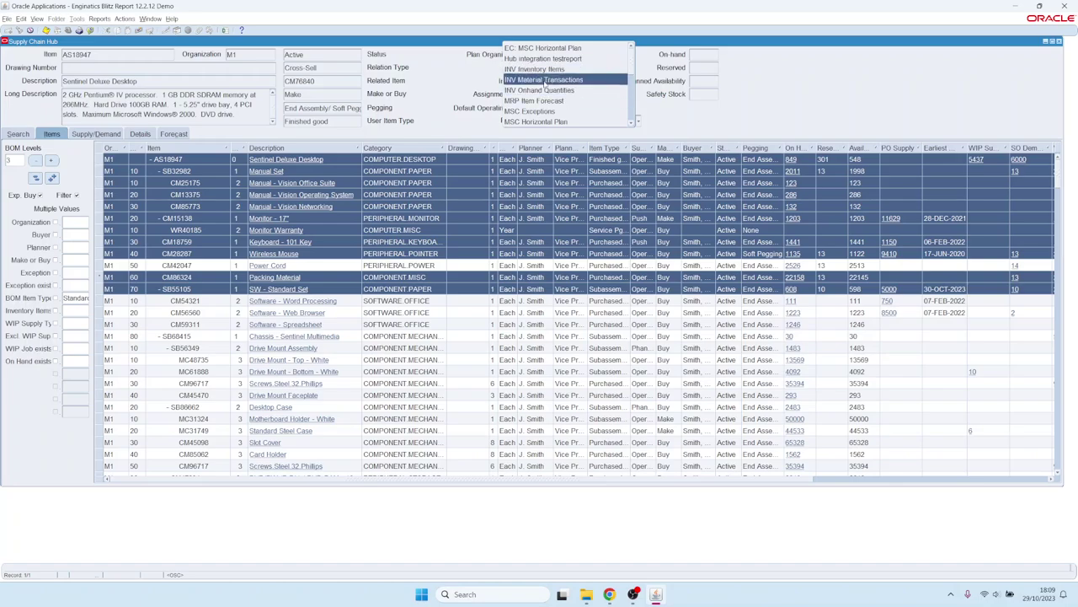
{"action": "left_click", "coordinate": [543, 123]}
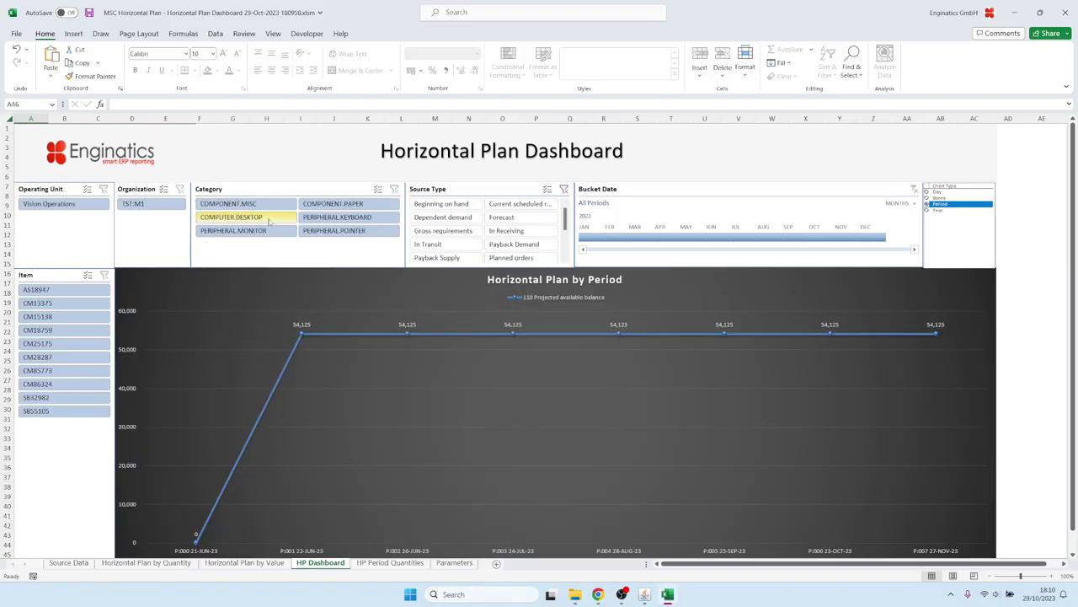
Filter the Supply Demand Label in the Horizontal Plan by Quantity pivot to only 110 Projected available balance
{"action": "left_click", "coordinate": [155, 564]}
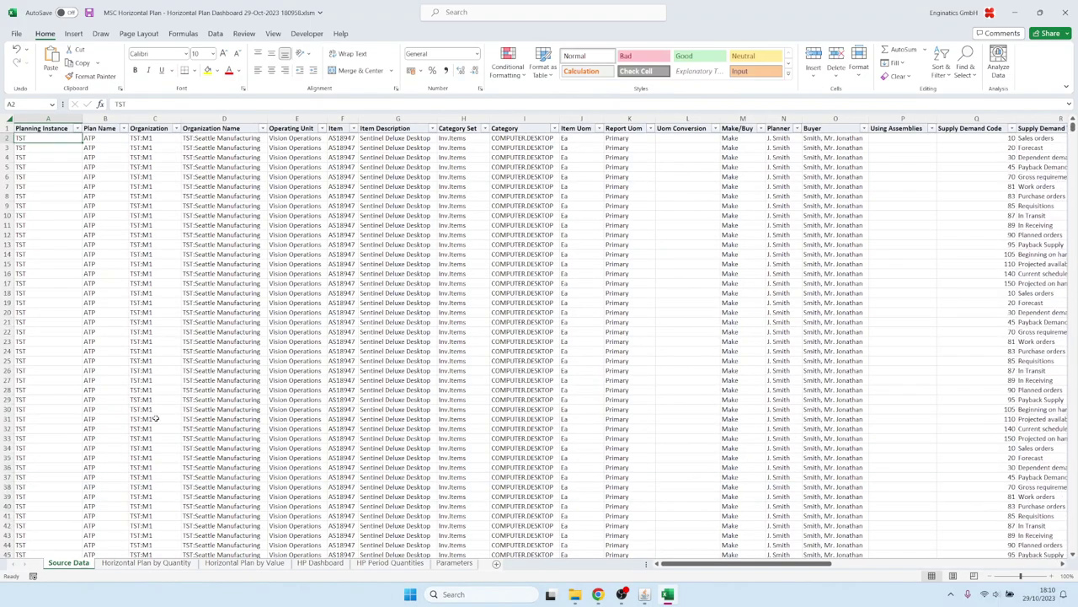
{"action": "left_click", "coordinate": [154, 563]}
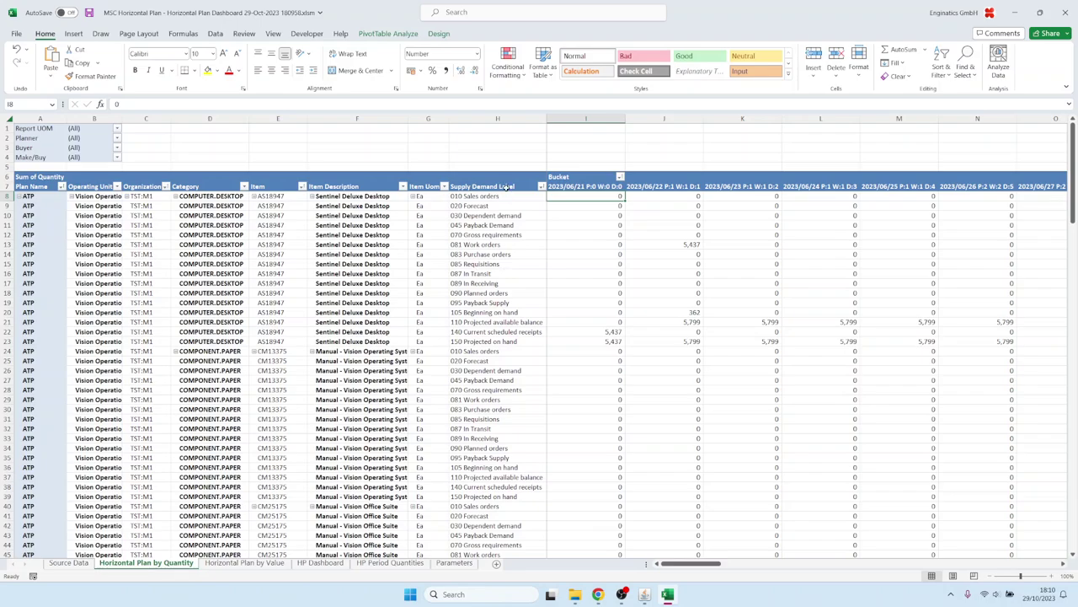
{"action": "left_click", "coordinate": [541, 186]}
{"action": "scroll", "coordinate": [434, 314], "scroll_direction": "down", "scroll_amount": 1}
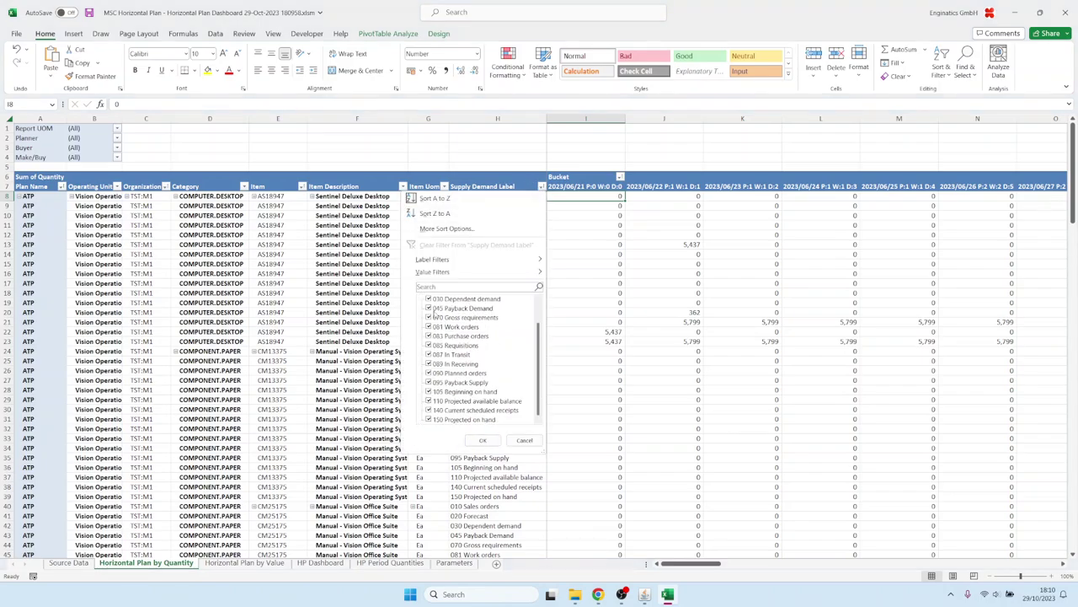
{"action": "scroll", "coordinate": [434, 353], "scroll_direction": "up", "scroll_amount": 1}
{"action": "left_click", "coordinate": [436, 298]}
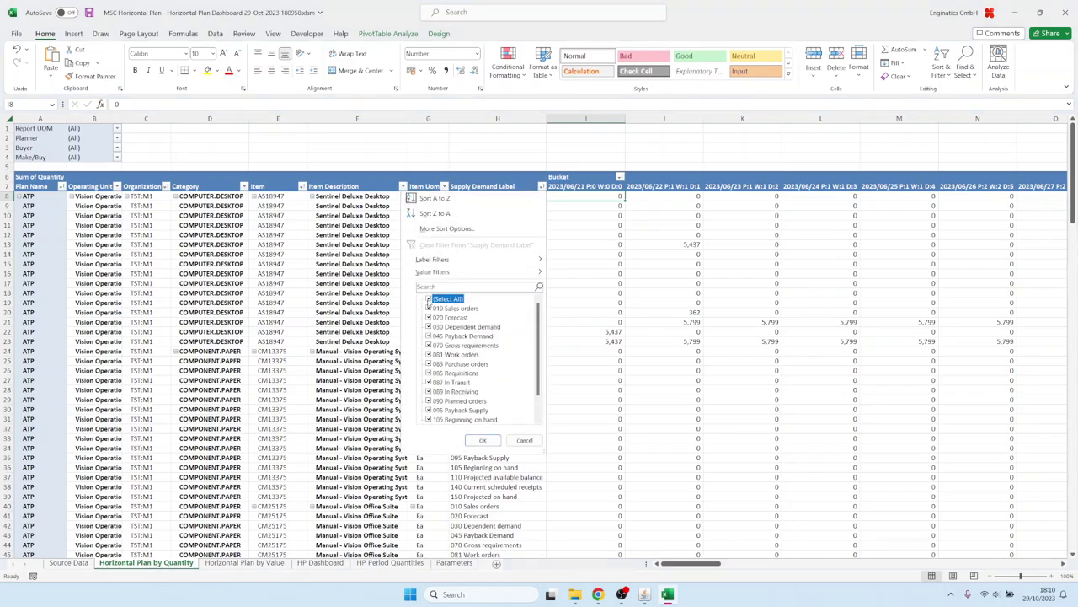
{"action": "scroll", "coordinate": [435, 298], "scroll_direction": "down", "scroll_amount": 1}
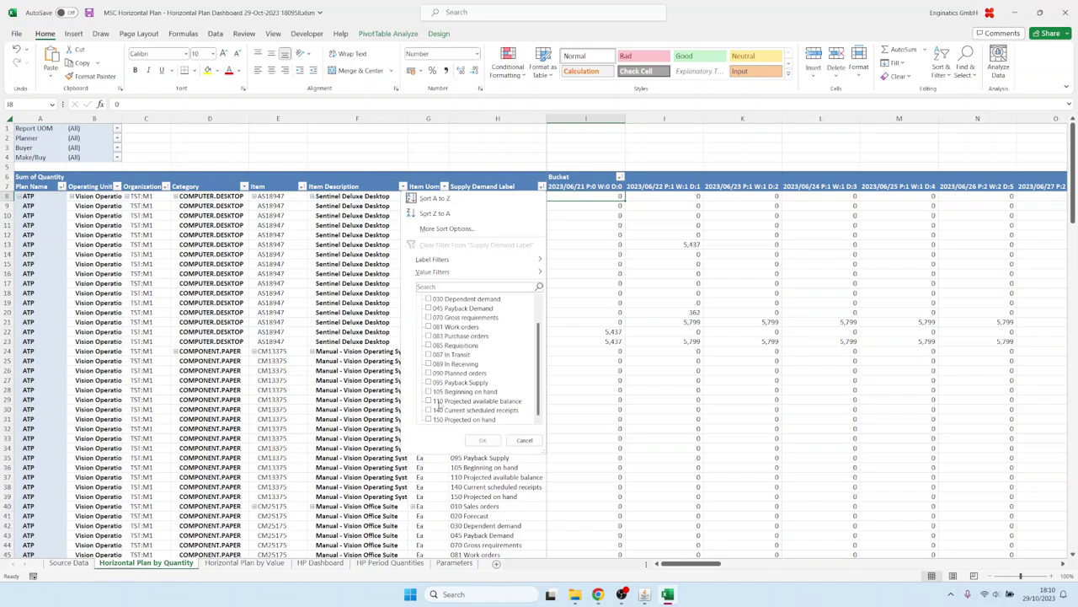
{"action": "left_click", "coordinate": [429, 401]}
{"action": "left_click", "coordinate": [483, 439]}
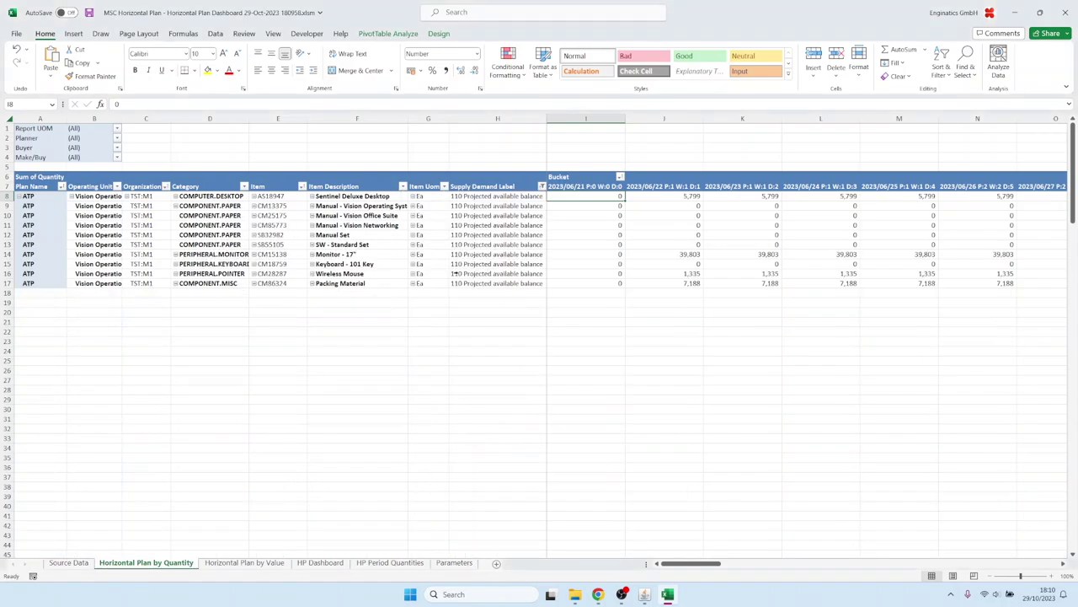
Examine the projected available balance of the listed items across the date buckets
{"action": "left_click", "coordinate": [485, 227]}
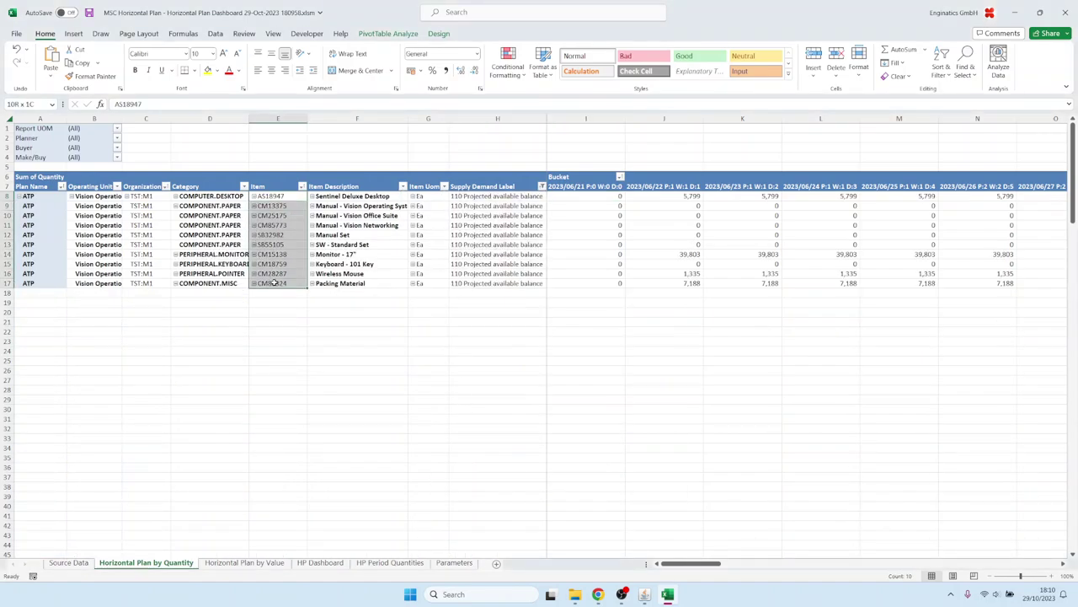
{"action": "left_click", "coordinate": [681, 253]}
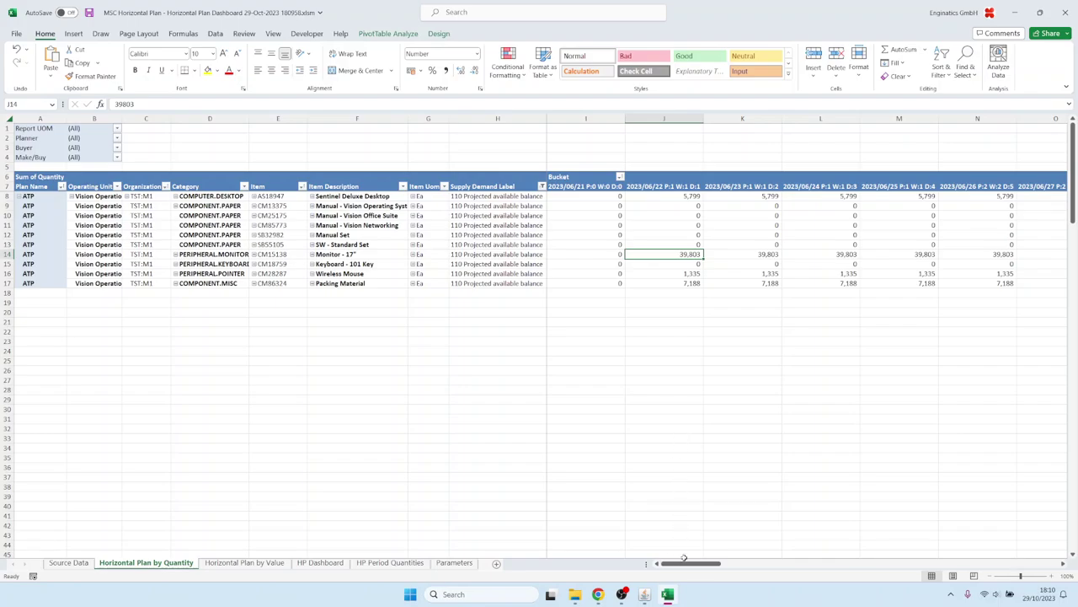
{"action": "left_click_drag", "start_coordinate": [692, 563], "coordinate": [817, 564]}
Switch back to Oracle Applications, look through the available reports without running one, and select only item CM13375
{"action": "left_click", "coordinate": [643, 593]}
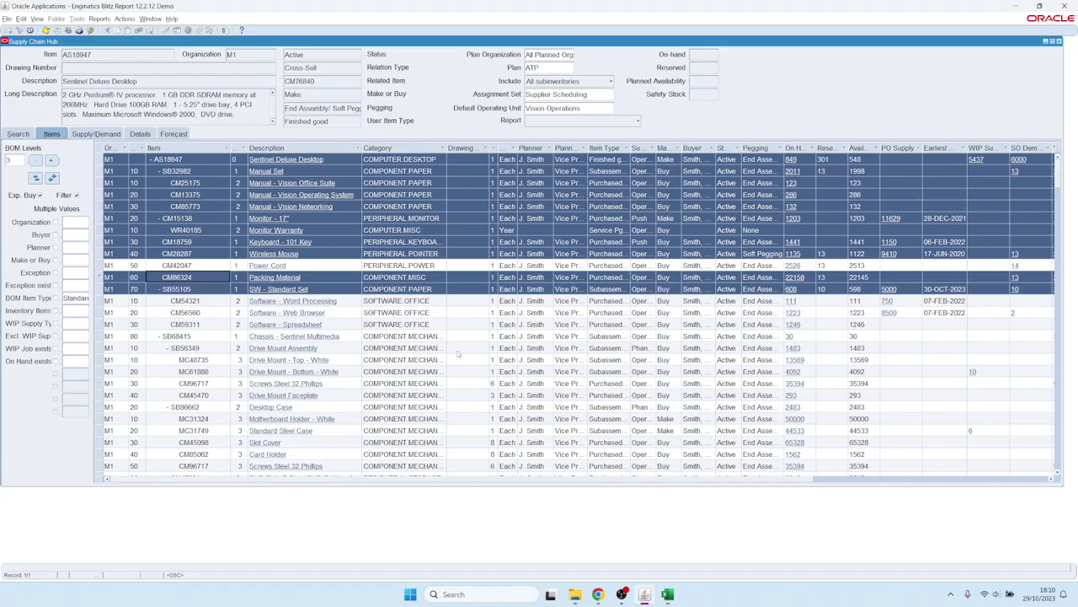
{"action": "left_click", "coordinate": [577, 122]}
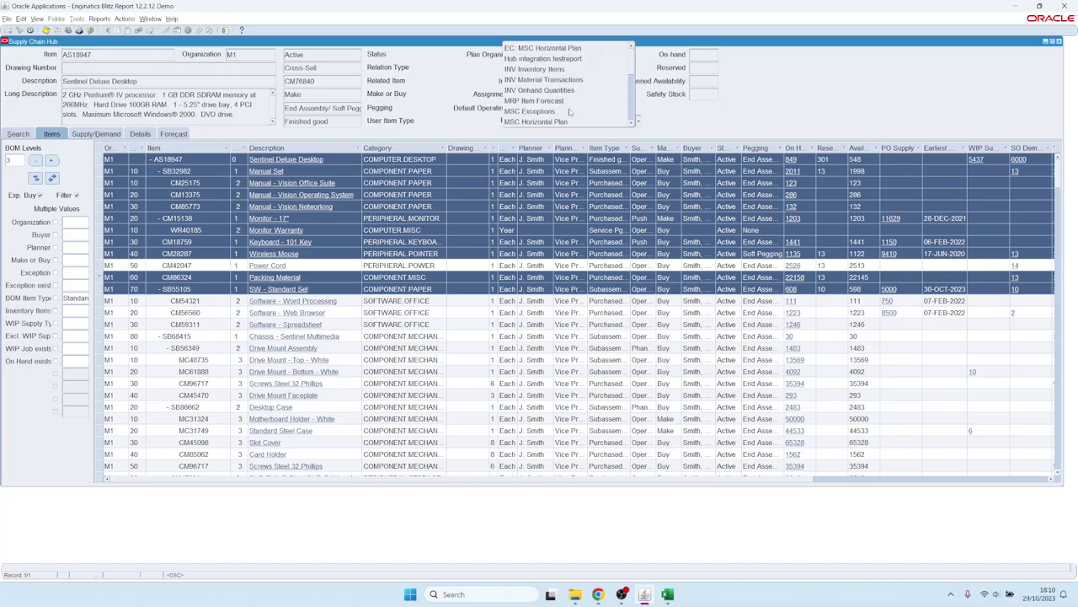
{"action": "left_click", "coordinate": [187, 276]}
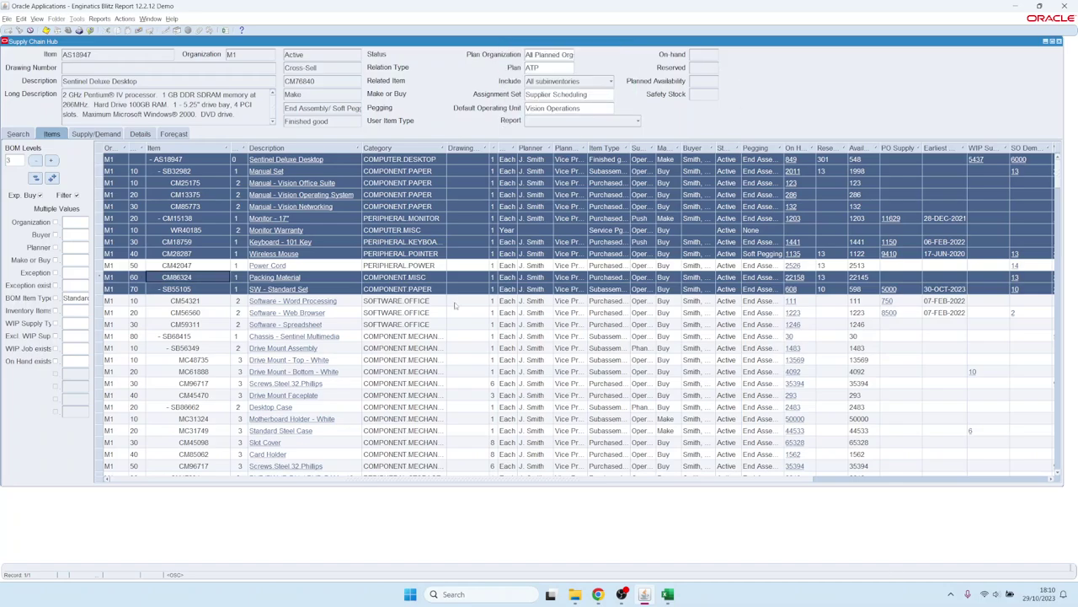
{"action": "left_click", "coordinate": [187, 196]}
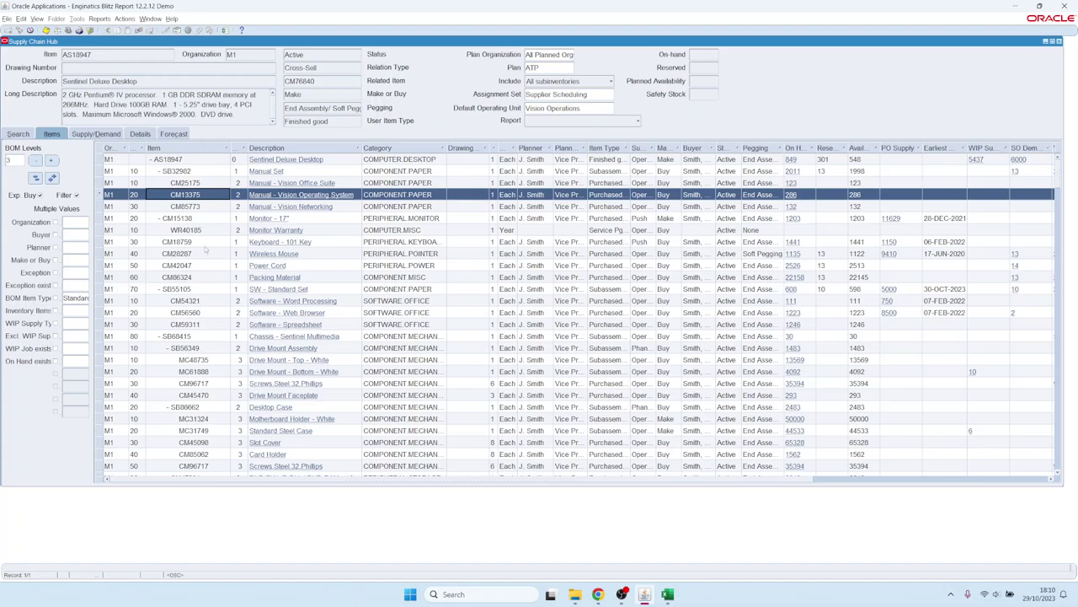
Filter the item list by Make or Buy to show only Make items
{"action": "left_click", "coordinate": [73, 258]}
{"action": "type", "text": "mak"}
{"action": "key", "text": "Tab"}
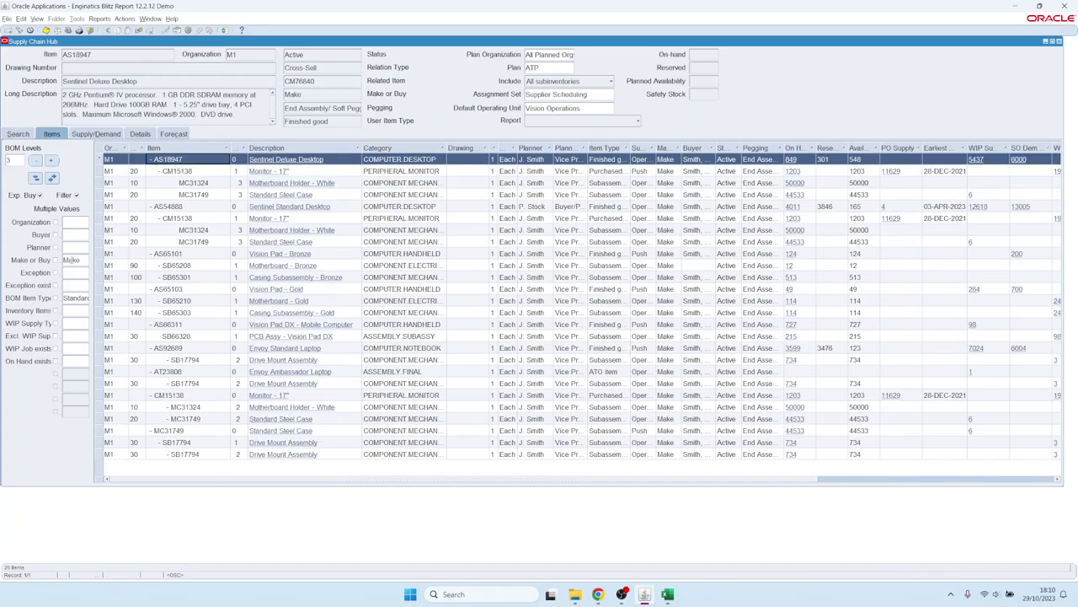
Change the Make or Buy filter of the item list to Buy
{"action": "left_click", "coordinate": [73, 259]}
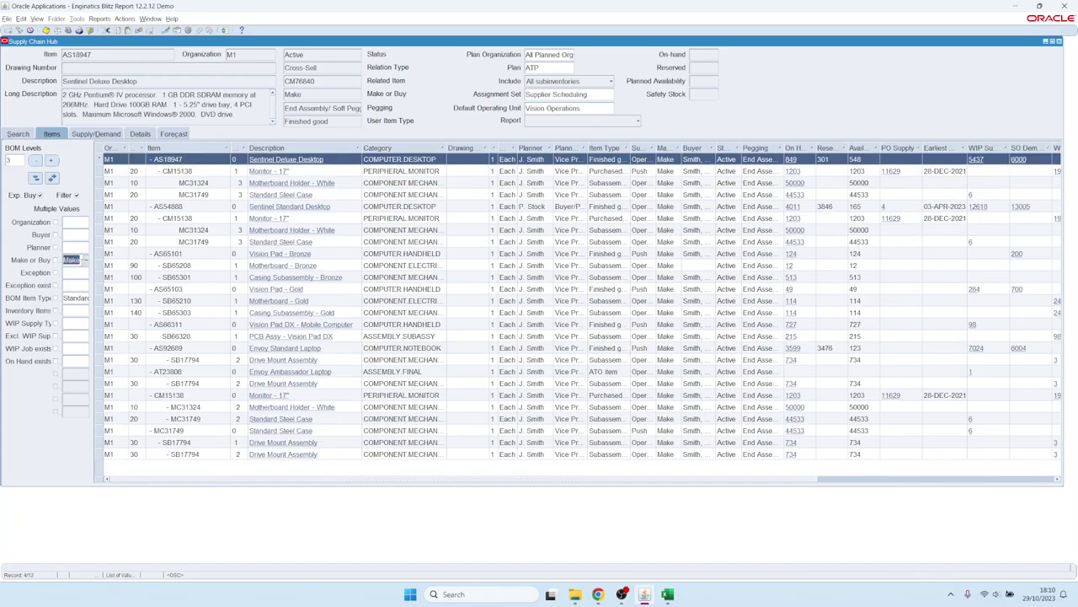
{"action": "type", "text": "bu"}
{"action": "key", "text": "Tab"}
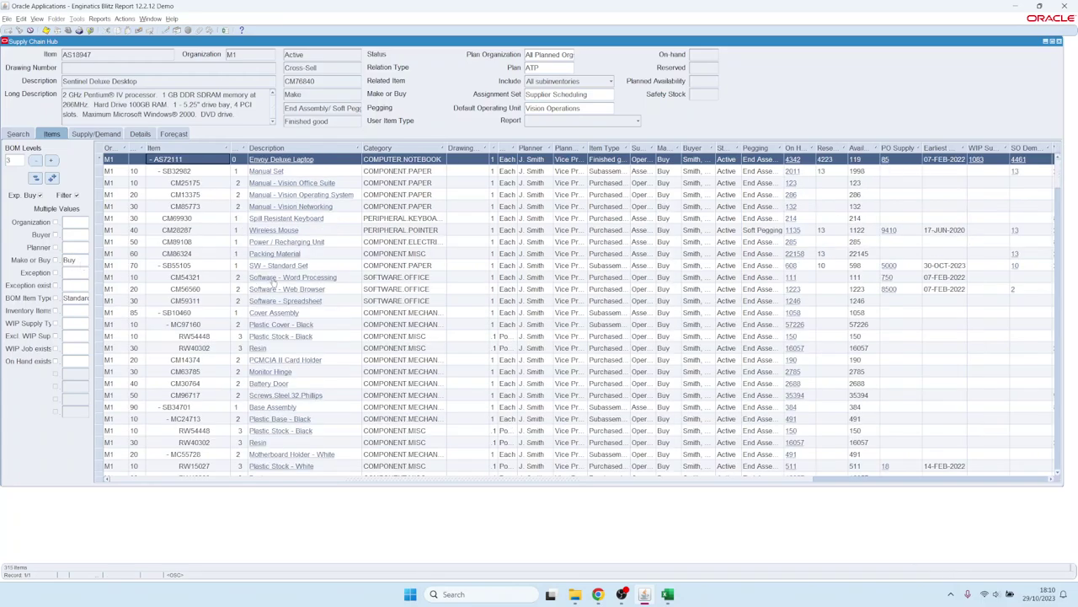
Clear the Make or Buy filter to list all items again
{"action": "left_click", "coordinate": [69, 260]}
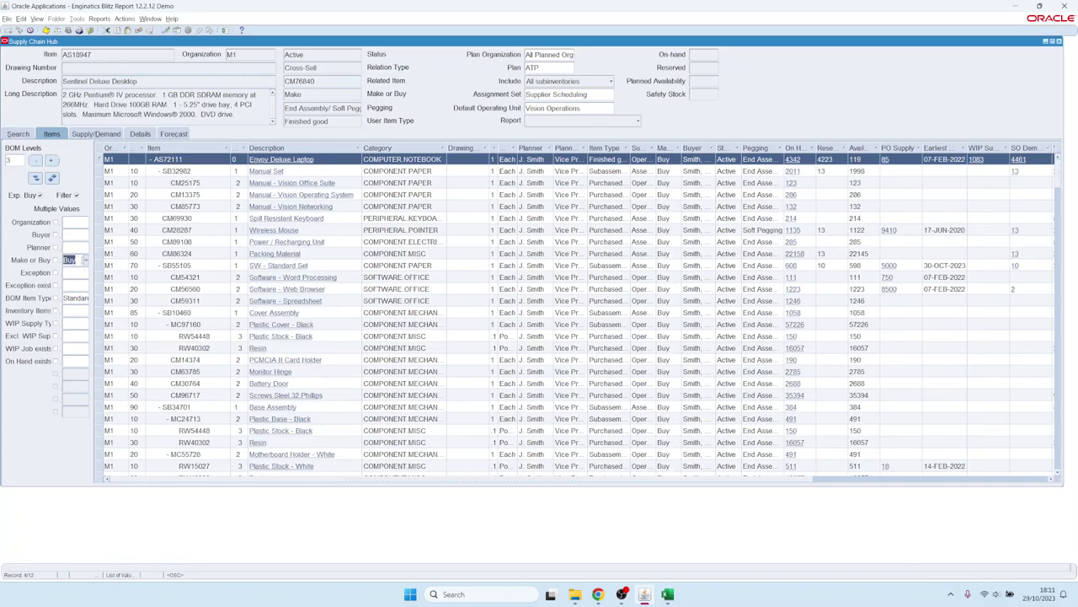
{"action": "key", "text": "BackSpace"}
{"action": "key", "text": "Tab"}
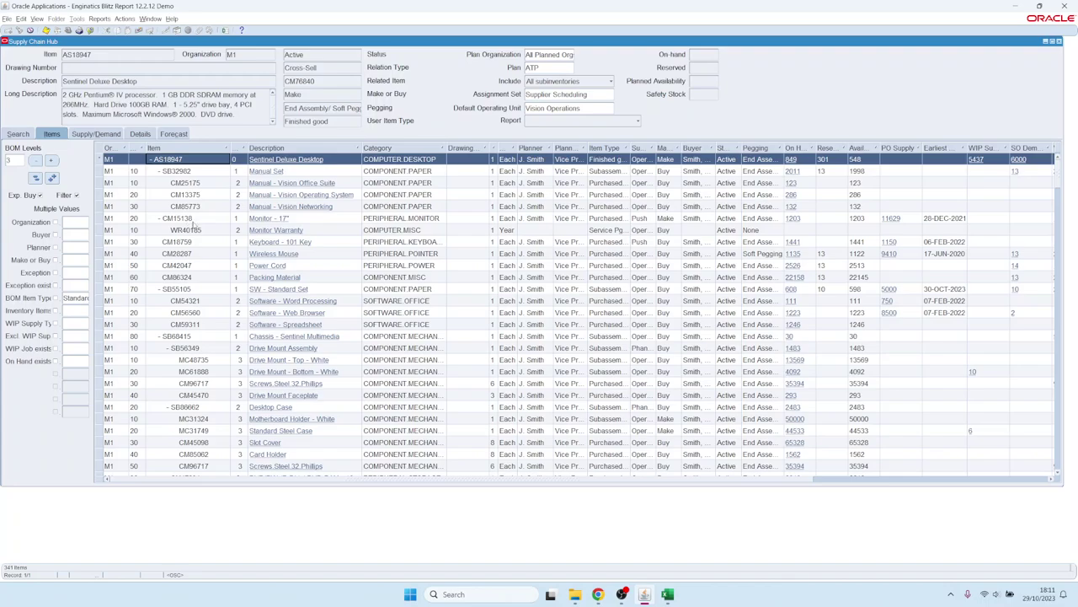
Open the supply and demand details of item CM15138, Monitor - 17", and check its on-hand quantity
{"action": "left_click", "coordinate": [269, 219]}
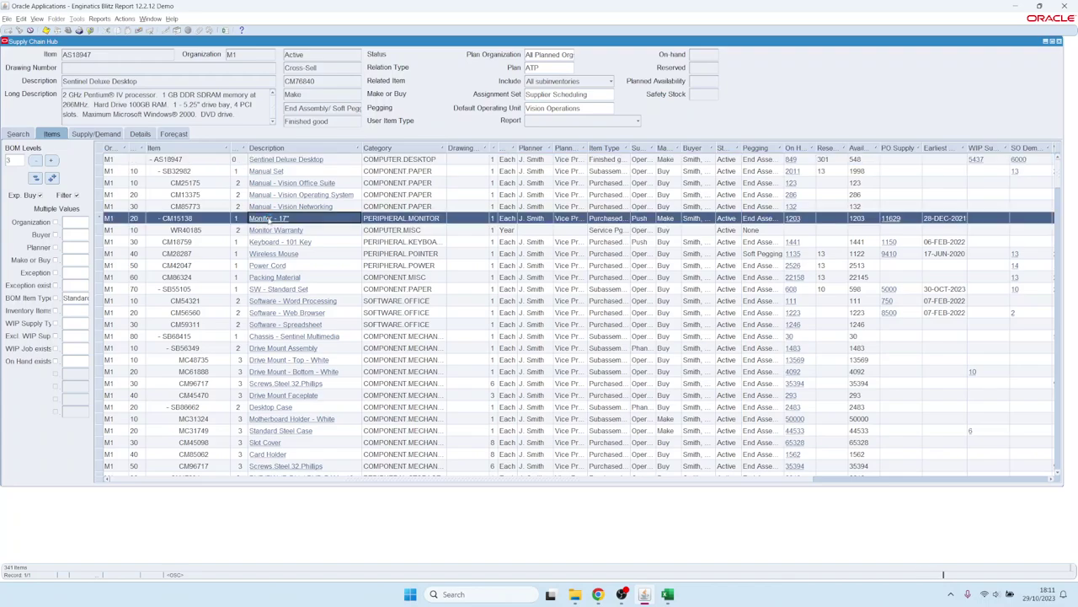
{"action": "double_click", "coordinate": [269, 219]}
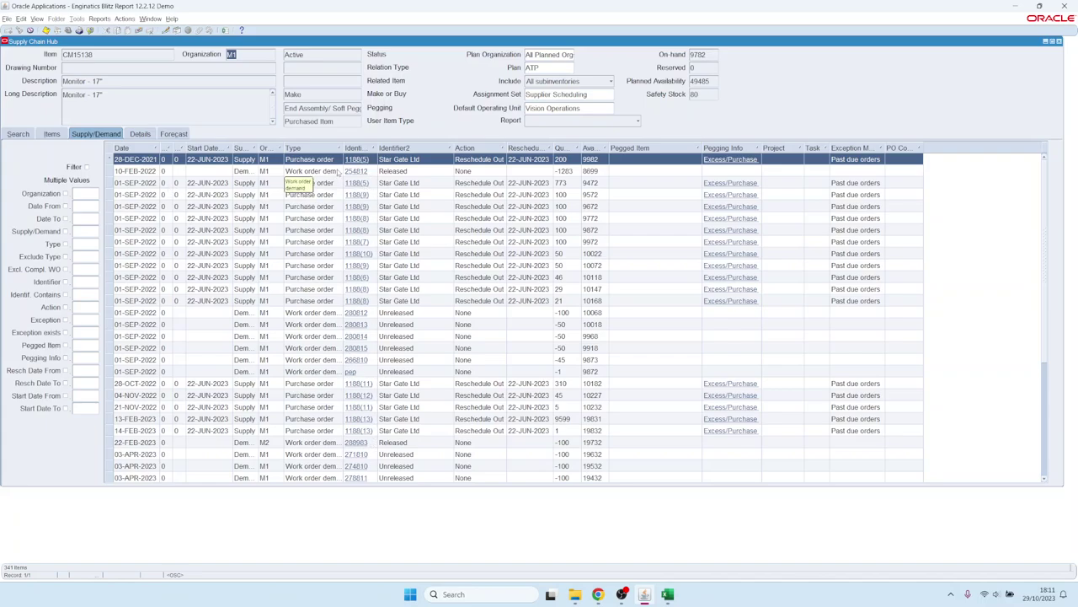
{"action": "left_click", "coordinate": [710, 54]}
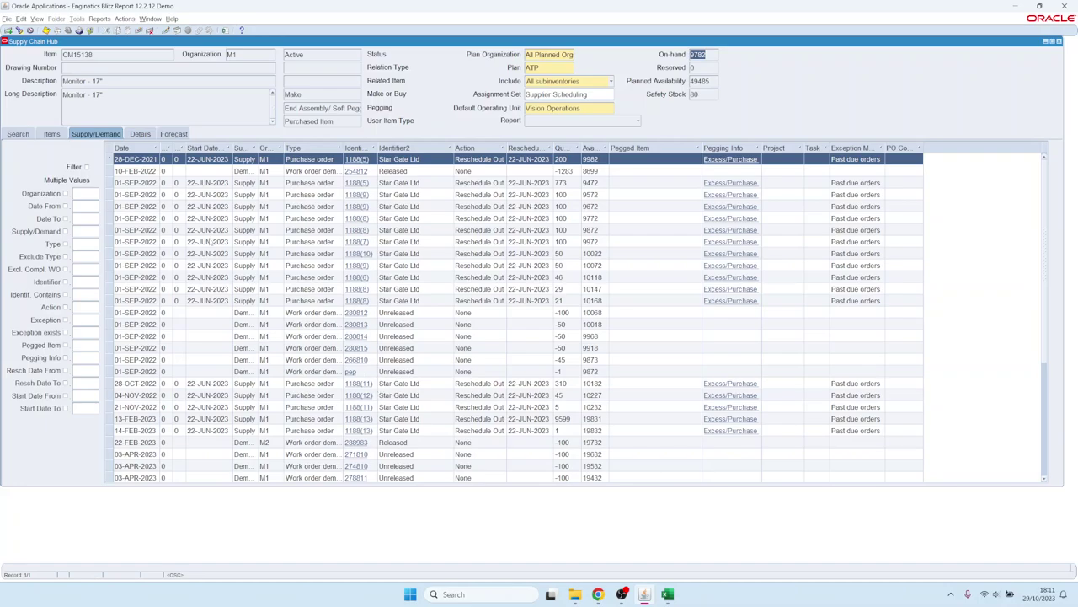
Inspect the components and operations of work order 254812, including the Monitor - 17" line, and return to the supply and demand list
{"action": "left_click", "coordinate": [353, 171]}
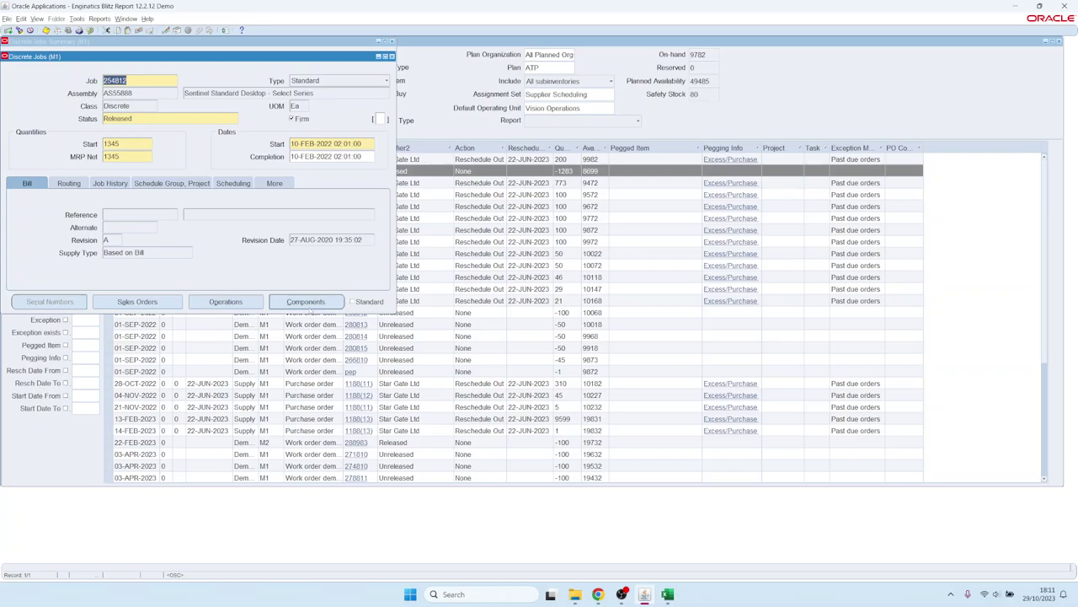
{"action": "left_click", "coordinate": [306, 303]}
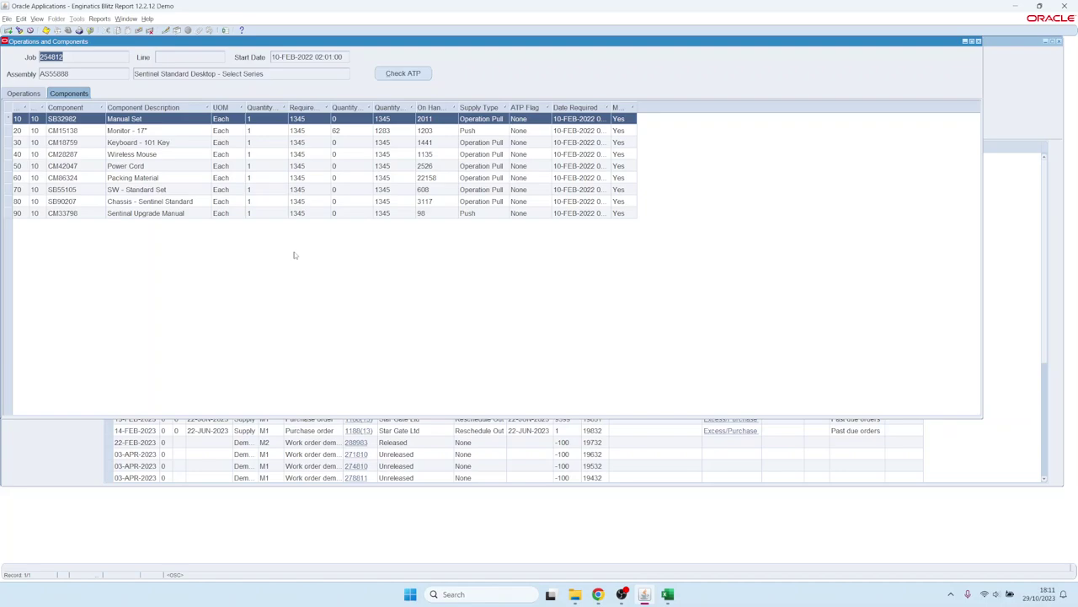
{"action": "left_click", "coordinate": [135, 132]}
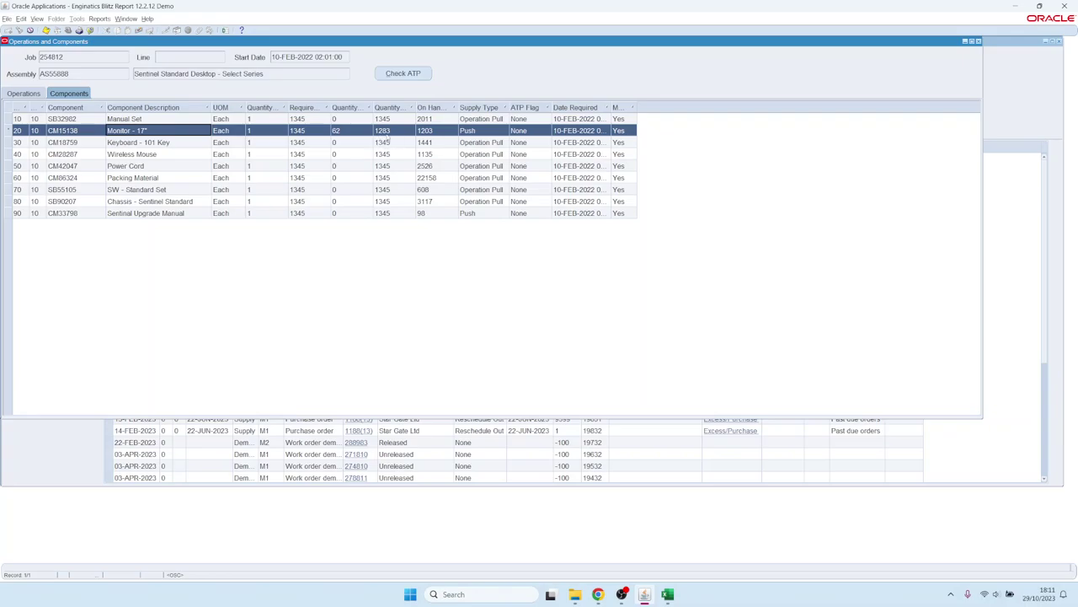
{"action": "left_click", "coordinate": [24, 94]}
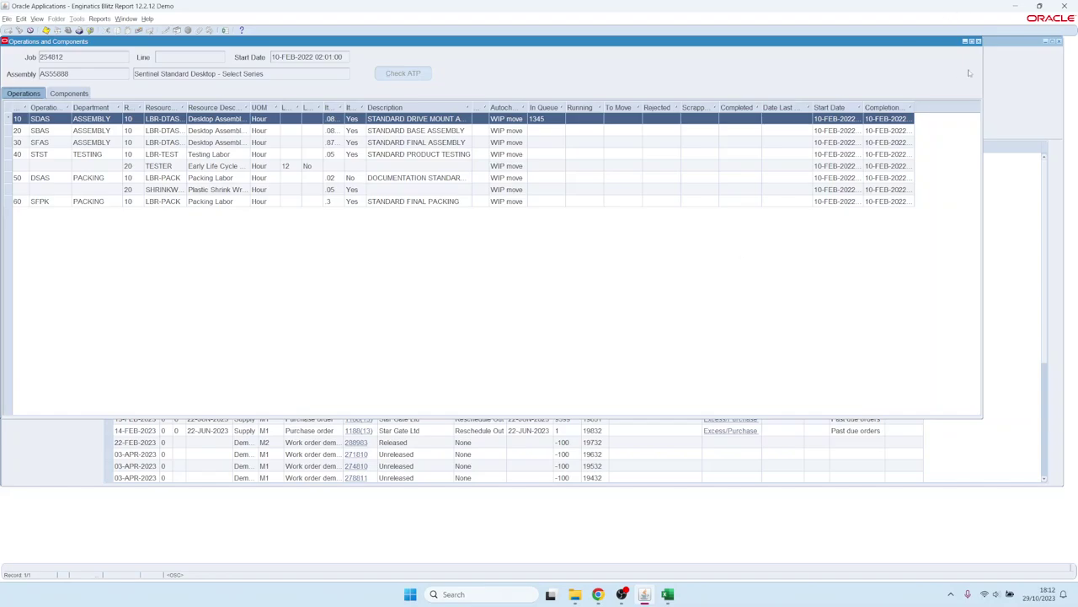
{"action": "left_click", "coordinate": [978, 41]}
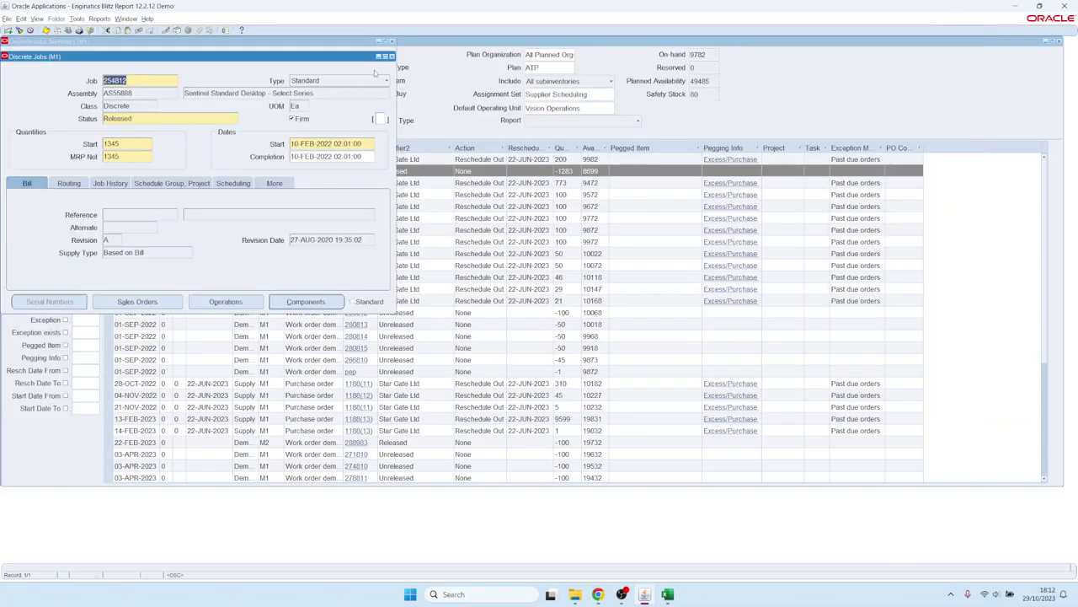
{"action": "left_click", "coordinate": [392, 57]}
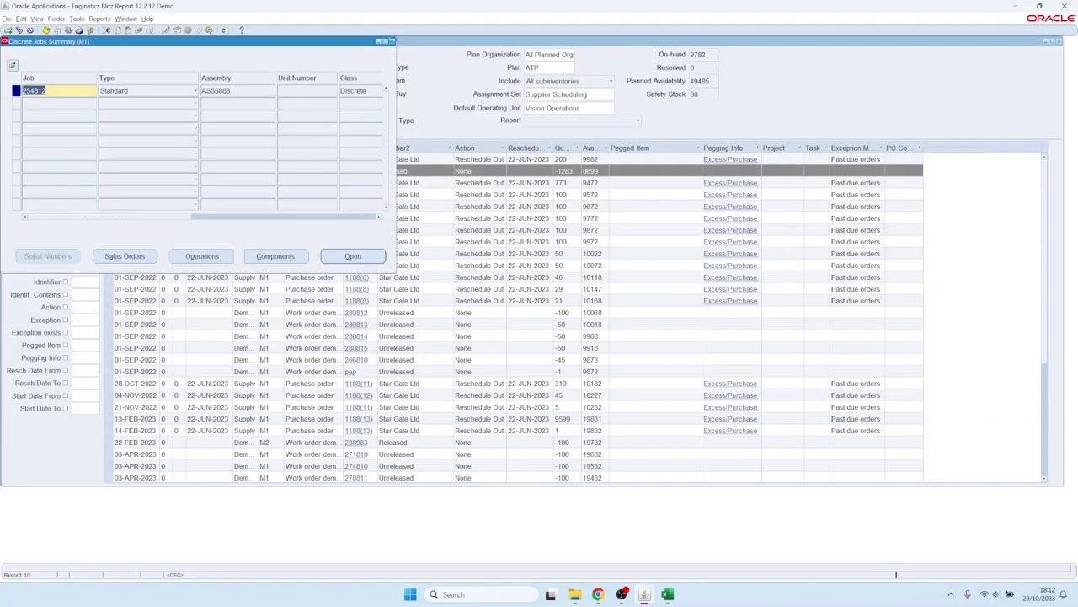
{"action": "left_click", "coordinate": [392, 42]}
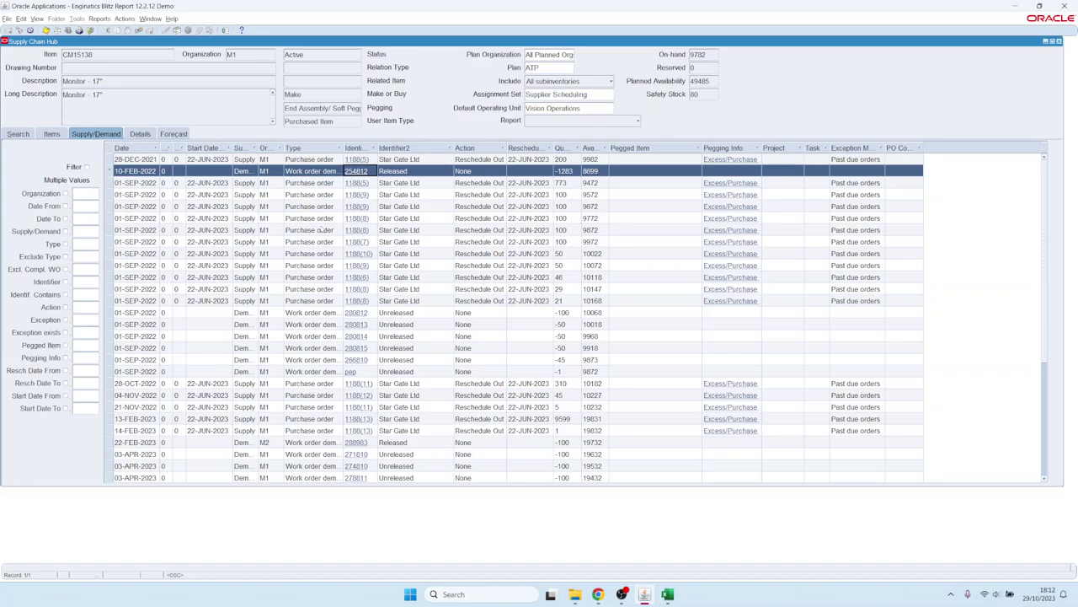
Preview the planned order release for the seven 01-SEP-2022 Reschedule Out purchase order lines of quantity 100 and 50, and close without releasing
{"action": "left_click", "coordinate": [489, 197]}
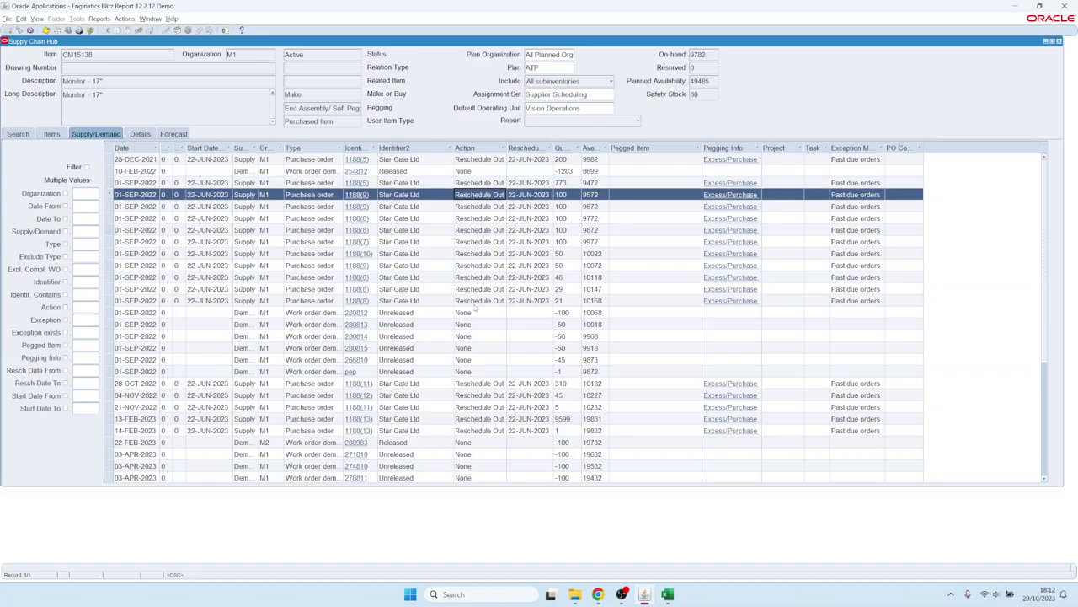
{"action": "left_click", "coordinate": [473, 268], "text": "shift"}
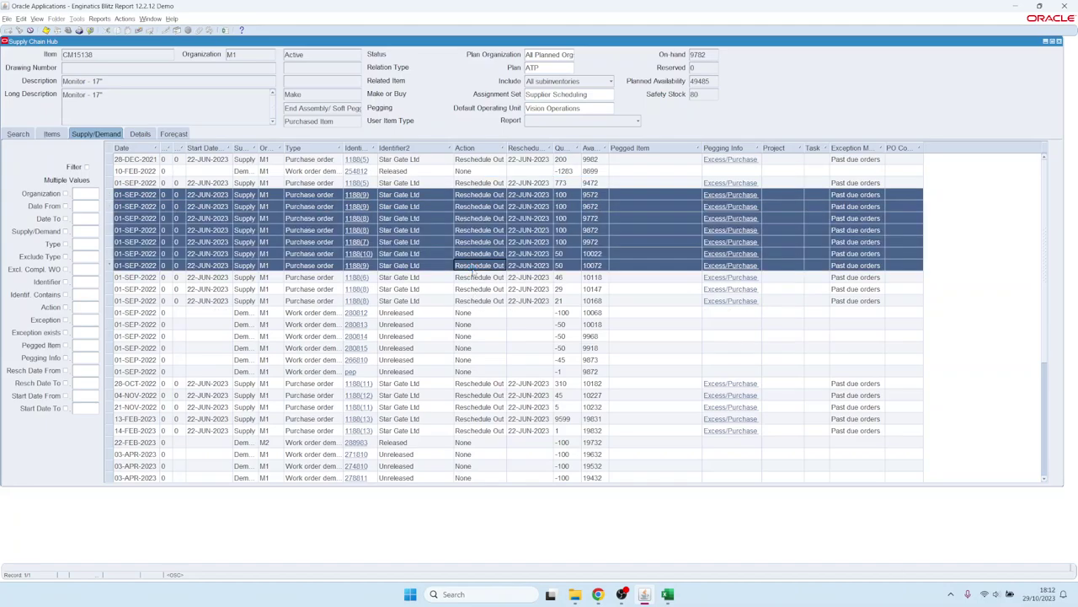
{"action": "right_click", "coordinate": [478, 223]}
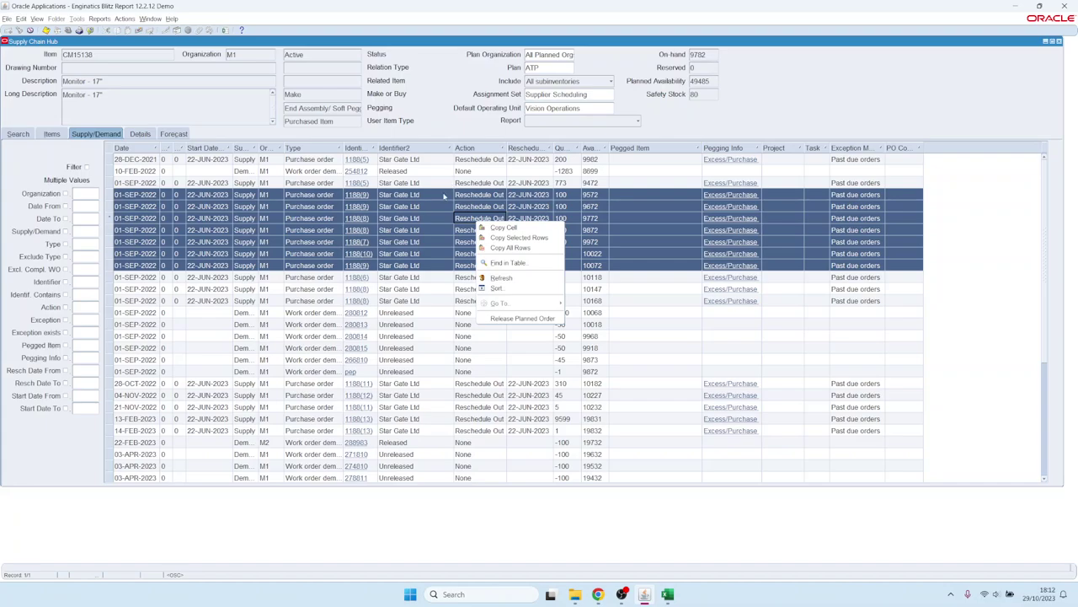
{"action": "left_click", "coordinate": [459, 194]}
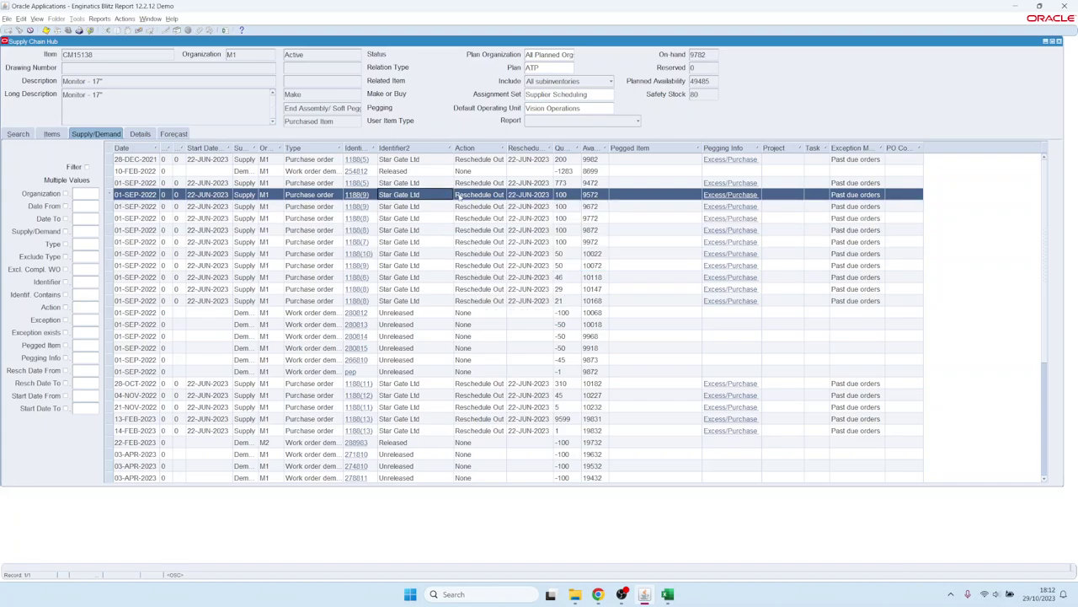
{"action": "left_click", "coordinate": [485, 266], "text": "shift"}
{"action": "right_click", "coordinate": [477, 214]}
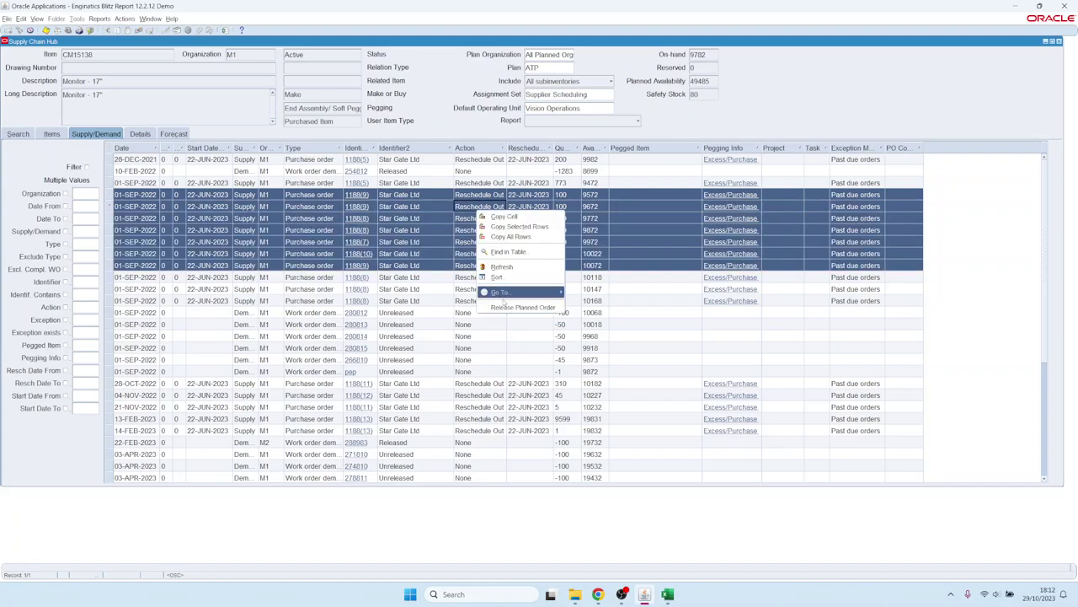
{"action": "left_click", "coordinate": [514, 305]}
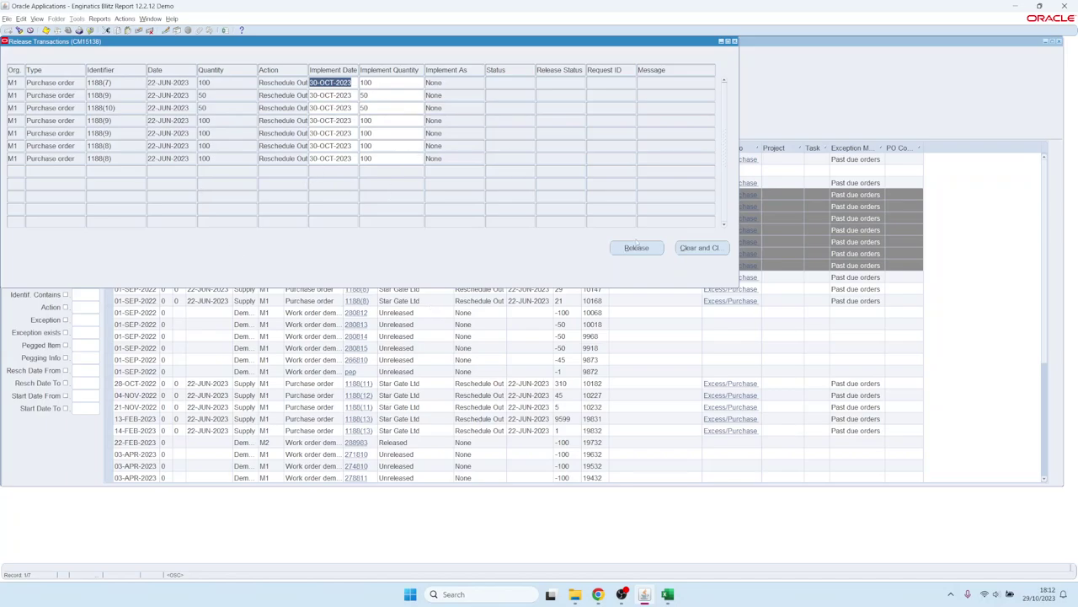
{"action": "left_click", "coordinate": [734, 40]}
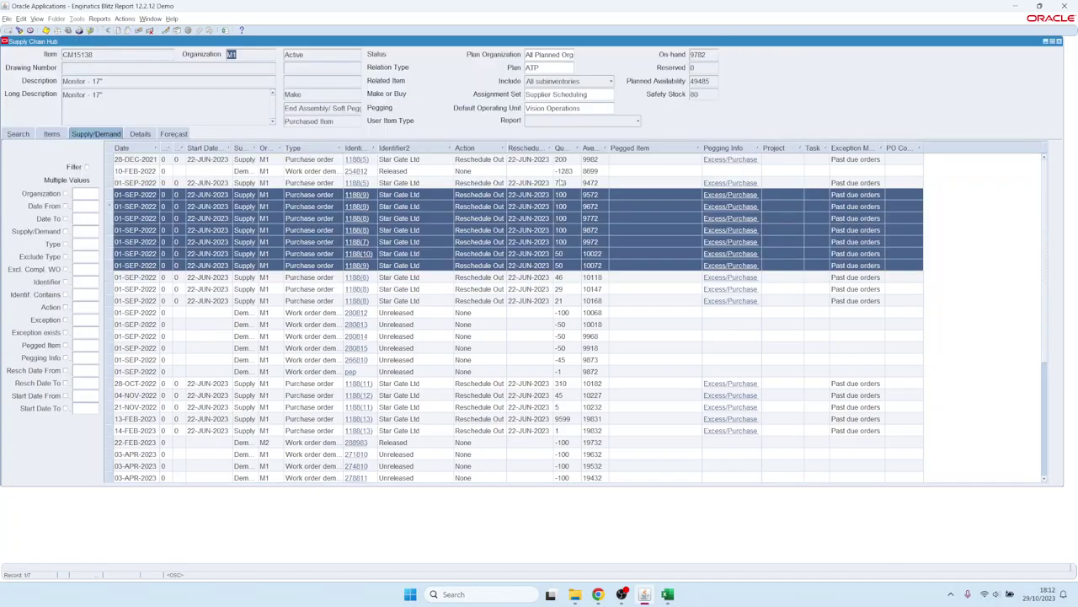
Set the Planned Order exists criterion to Yes alongside the Past due orders exception and search for matching items
{"action": "left_click", "coordinate": [295, 324]}
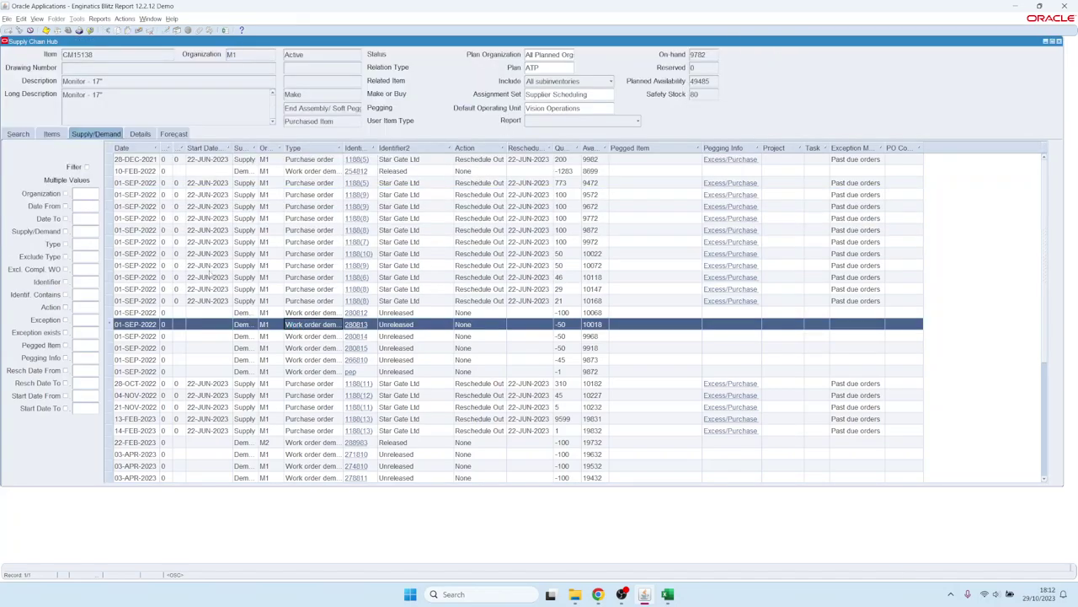
{"action": "scroll", "coordinate": [211, 275], "scroll_direction": "down", "scroll_amount": 5}
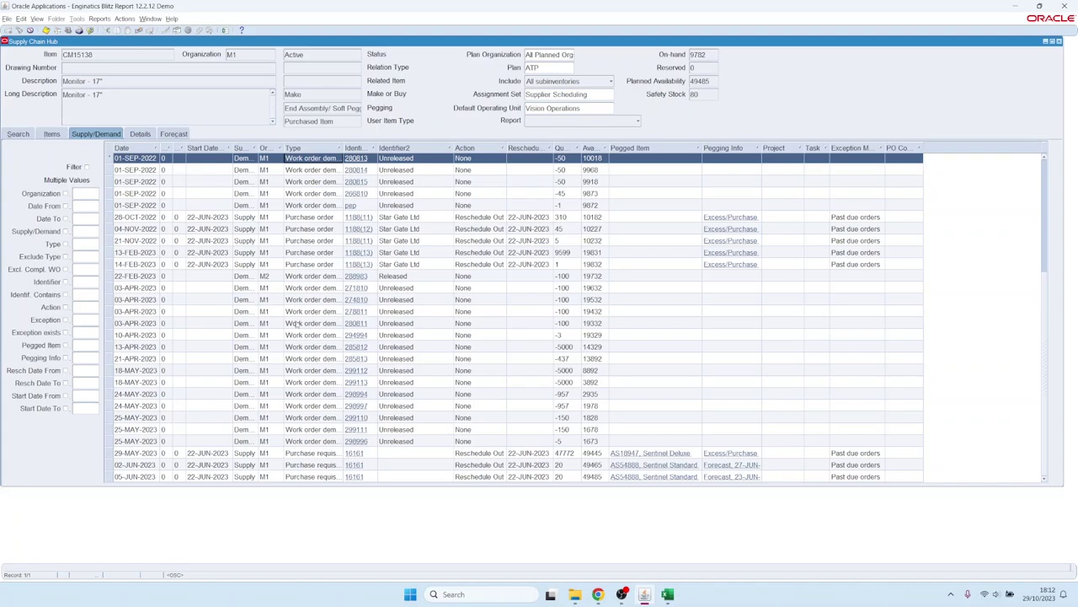
{"action": "left_click", "coordinate": [56, 137]}
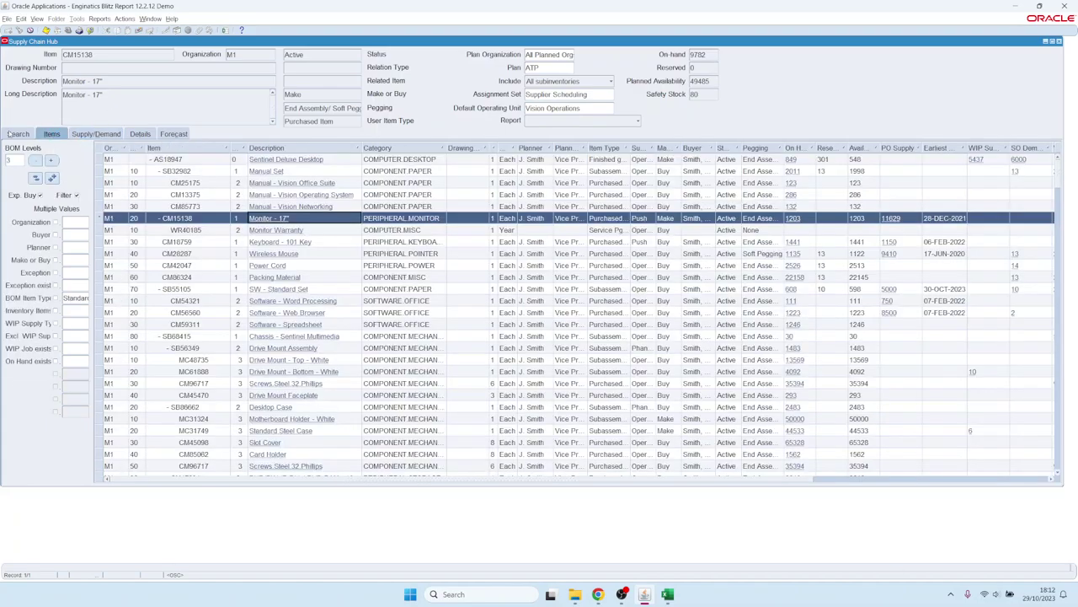
{"action": "left_click", "coordinate": [12, 137]}
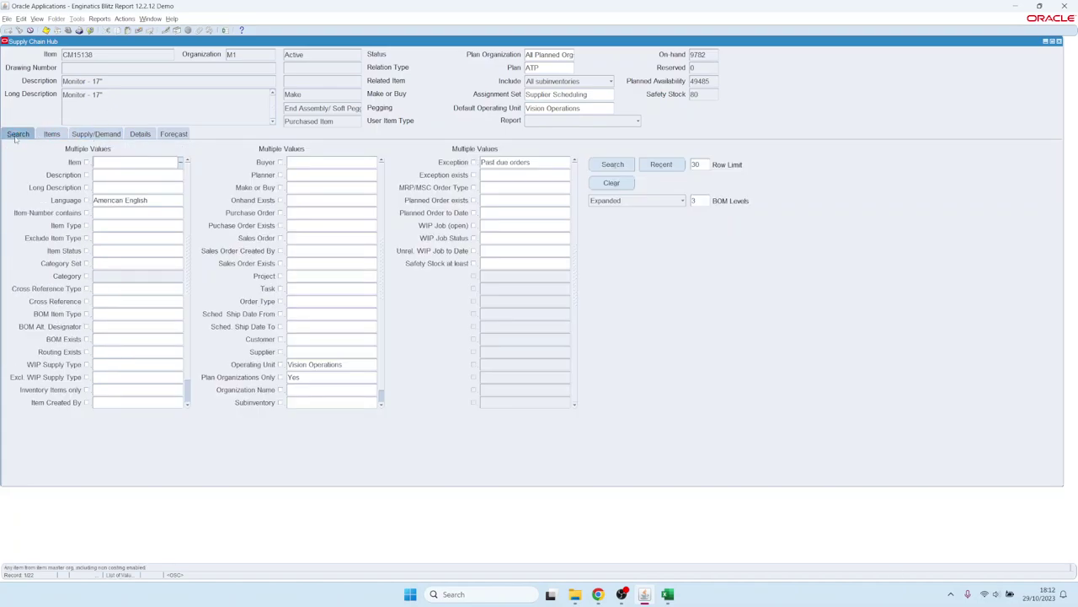
{"action": "left_click", "coordinate": [502, 201]}
{"action": "type", "text": "Y"}
{"action": "key", "text": "Tab"}
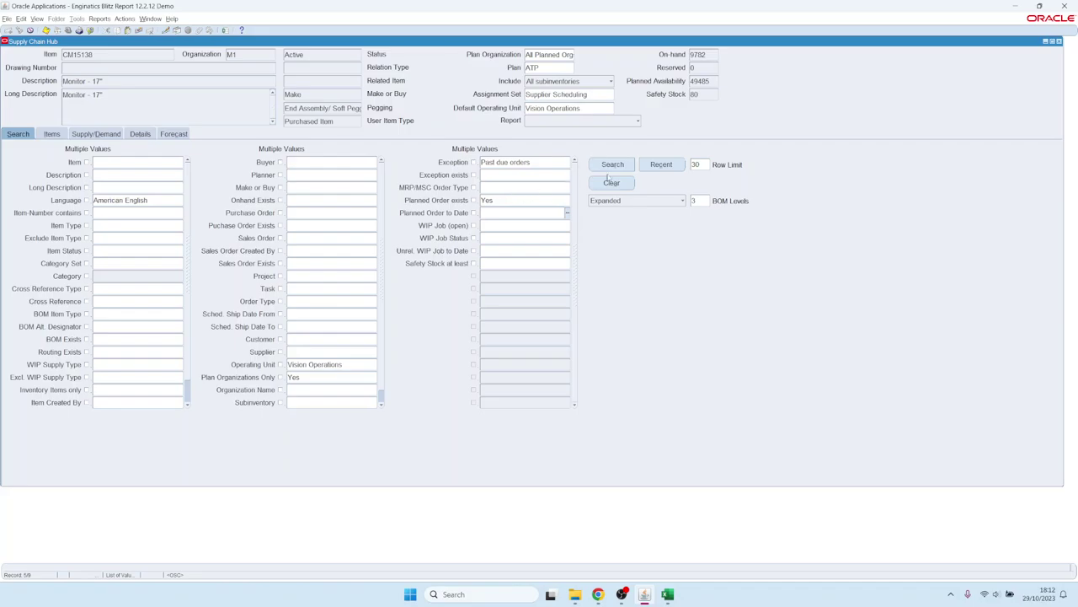
{"action": "left_click", "coordinate": [612, 165]}
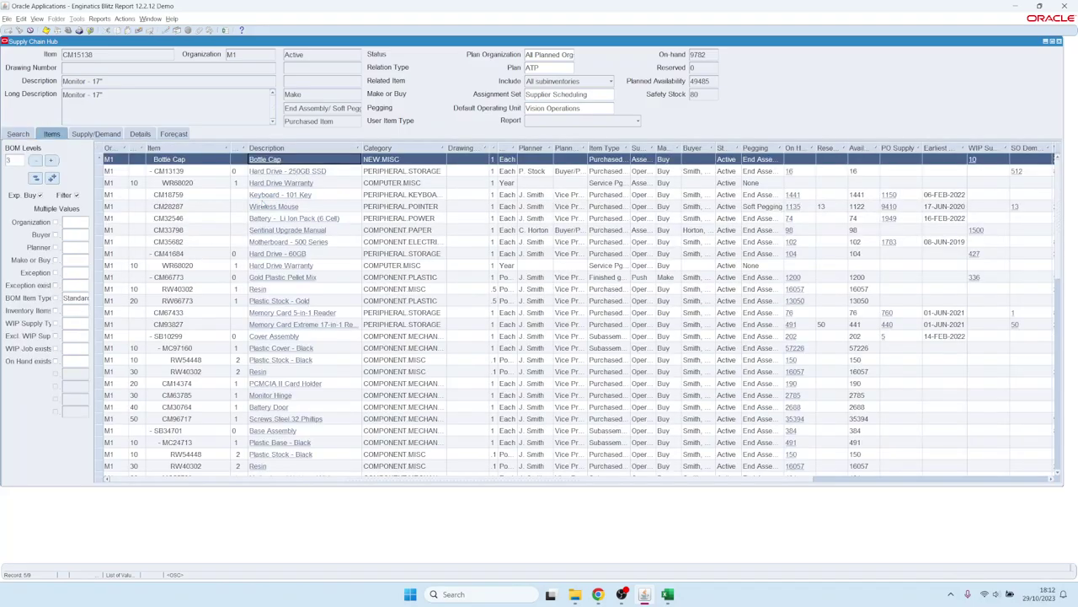
Open the supply and demand details of item CM13139, Hard Drive - 250GB SSD, and find its planned orders
{"action": "double_click", "coordinate": [290, 172]}
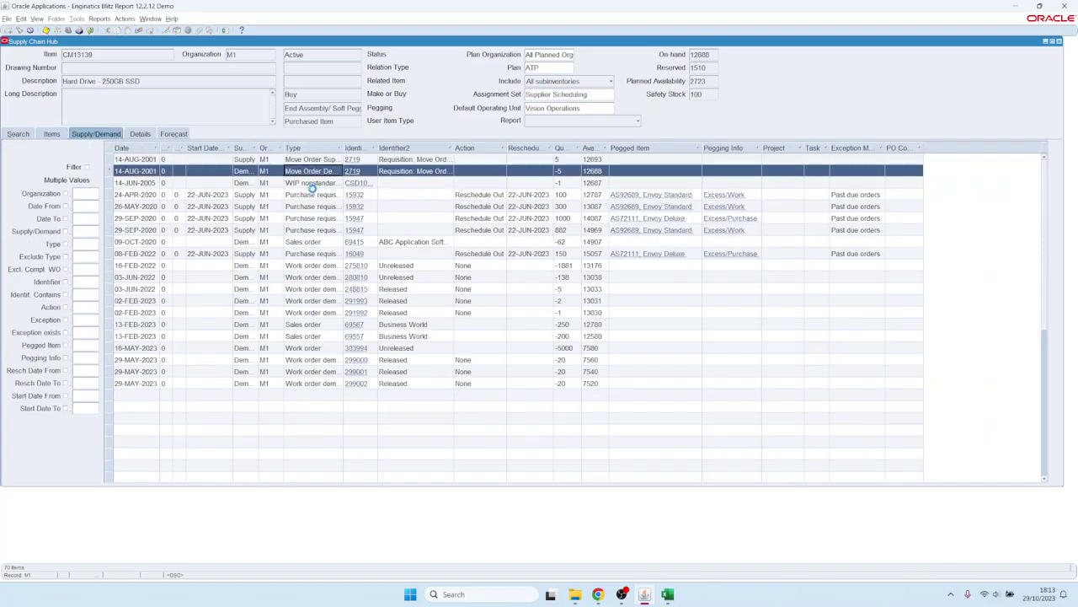
{"action": "scroll", "coordinate": [301, 273], "scroll_direction": "down", "scroll_amount": 10}
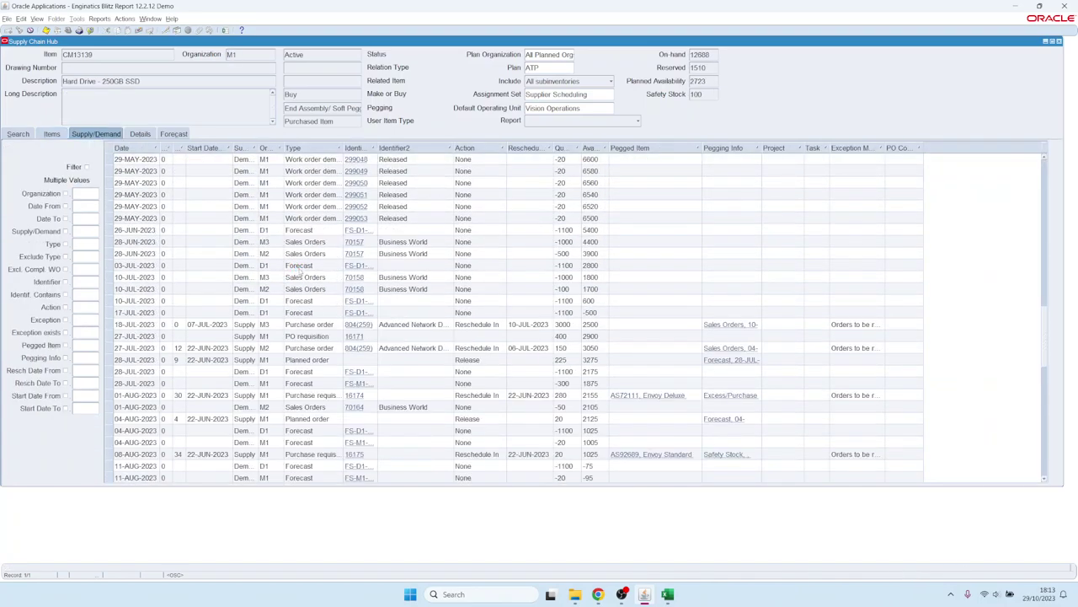
{"action": "scroll", "coordinate": [301, 272], "scroll_direction": "down", "scroll_amount": 4}
Preview the release of the M1 planned orders dated 28-JUL-2023, 04-AUG-2023 and 18-AUG-2023, and close without releasing
{"action": "left_click", "coordinate": [303, 221]}
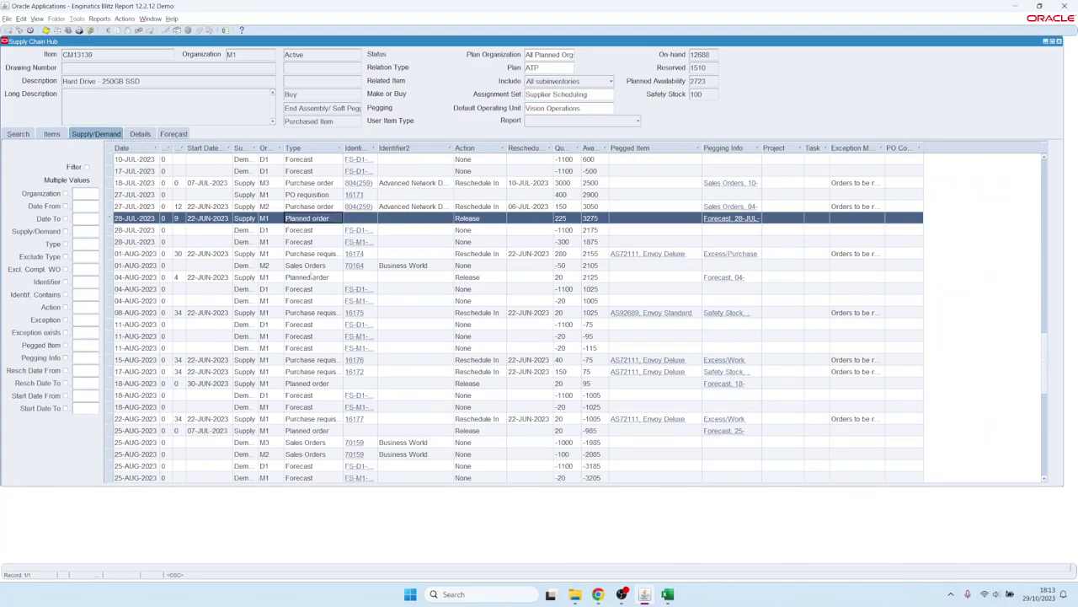
{"action": "left_click", "coordinate": [313, 278], "text": "ctrl"}
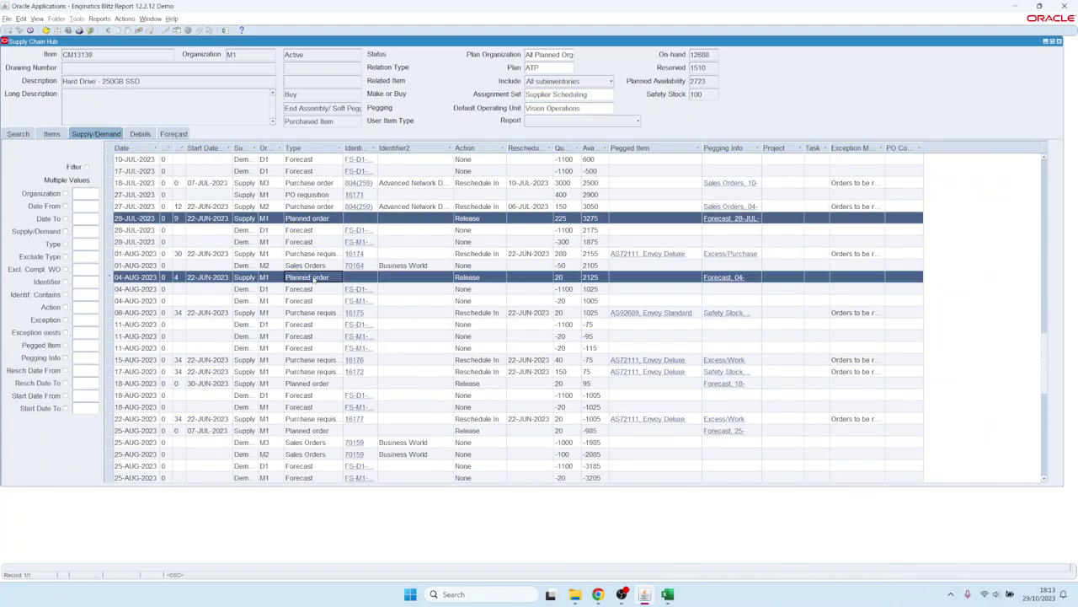
{"action": "left_click", "coordinate": [317, 384], "text": "ctrl"}
{"action": "right_click", "coordinate": [318, 218]}
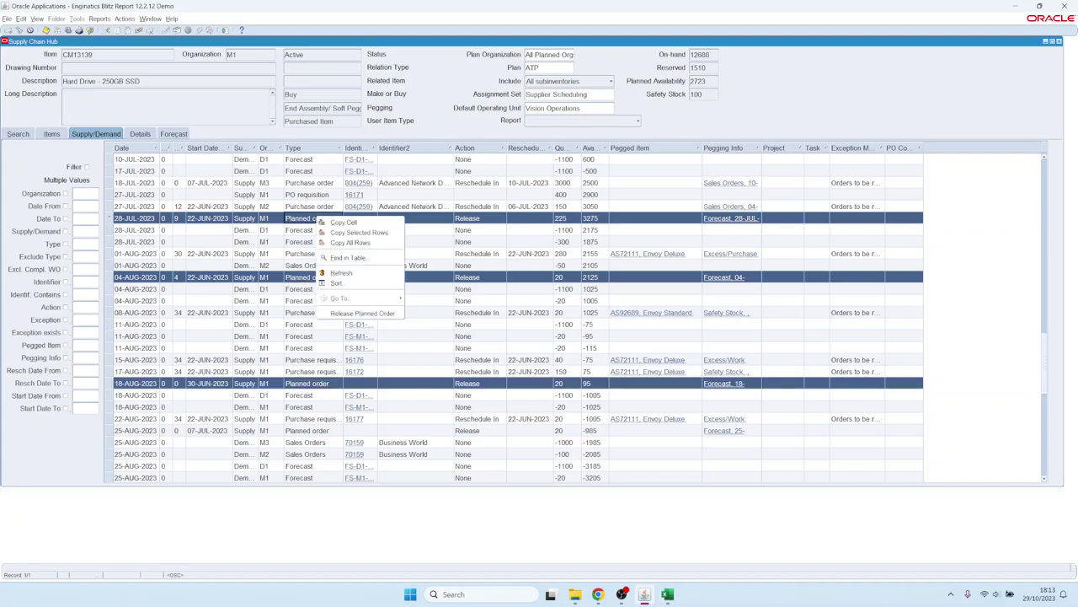
{"action": "left_click", "coordinate": [363, 312]}
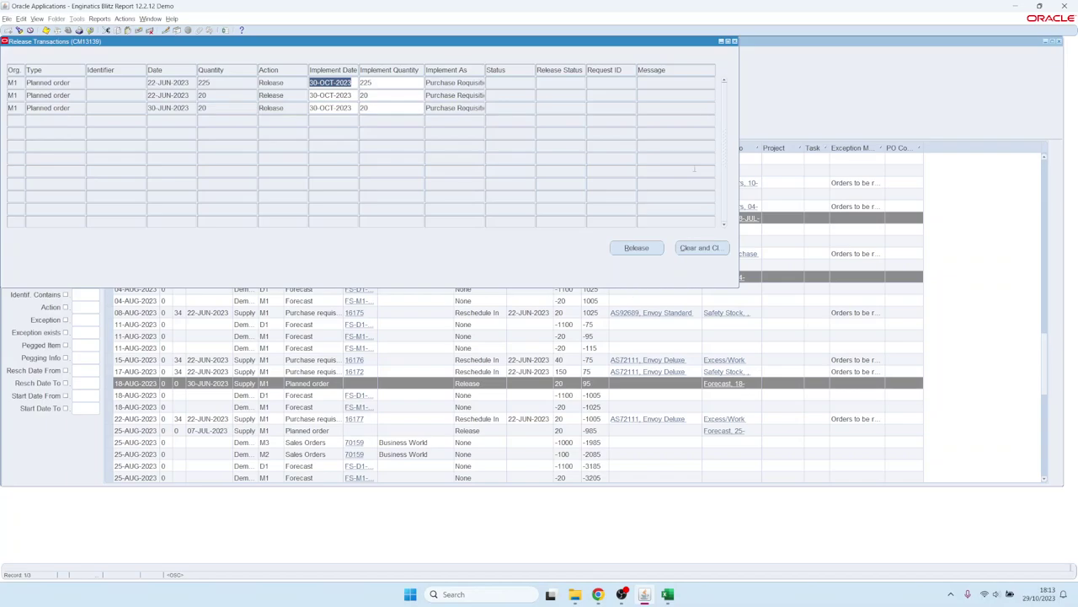
{"action": "left_click", "coordinate": [734, 40]}
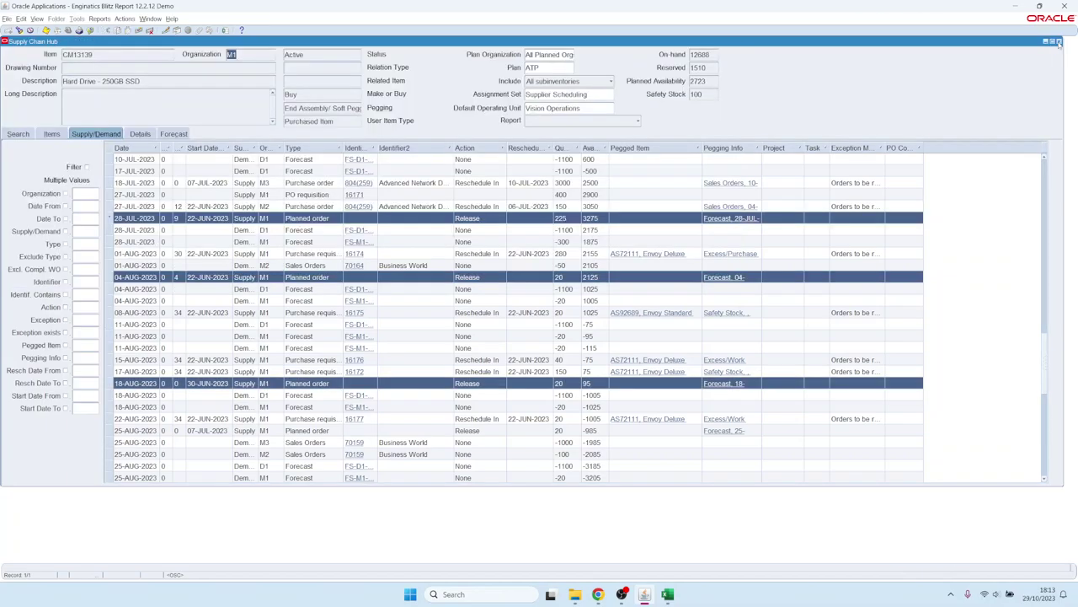
Close Supply Chain Hub and return to the Manufacturing Manager Navigator
{"action": "left_click", "coordinate": [1059, 40]}
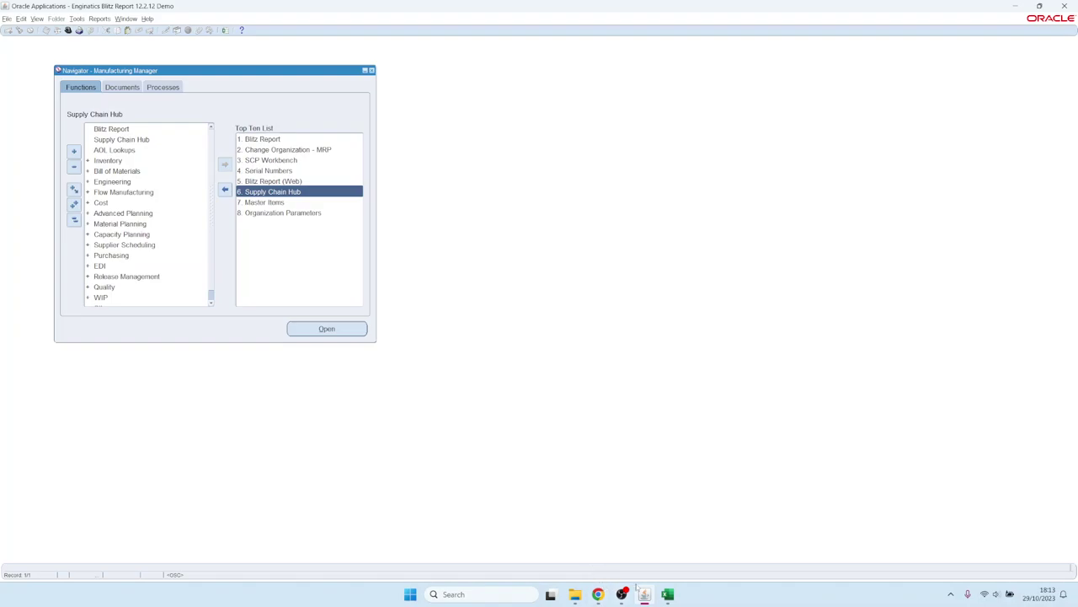
{"action": "mouse_move", "coordinate": [644, 593]}
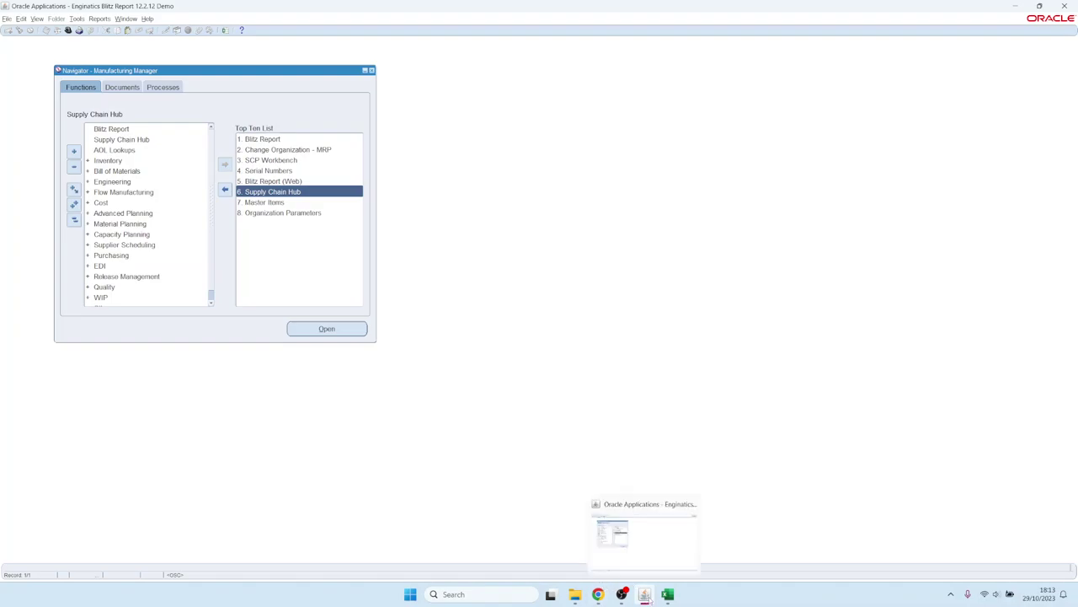